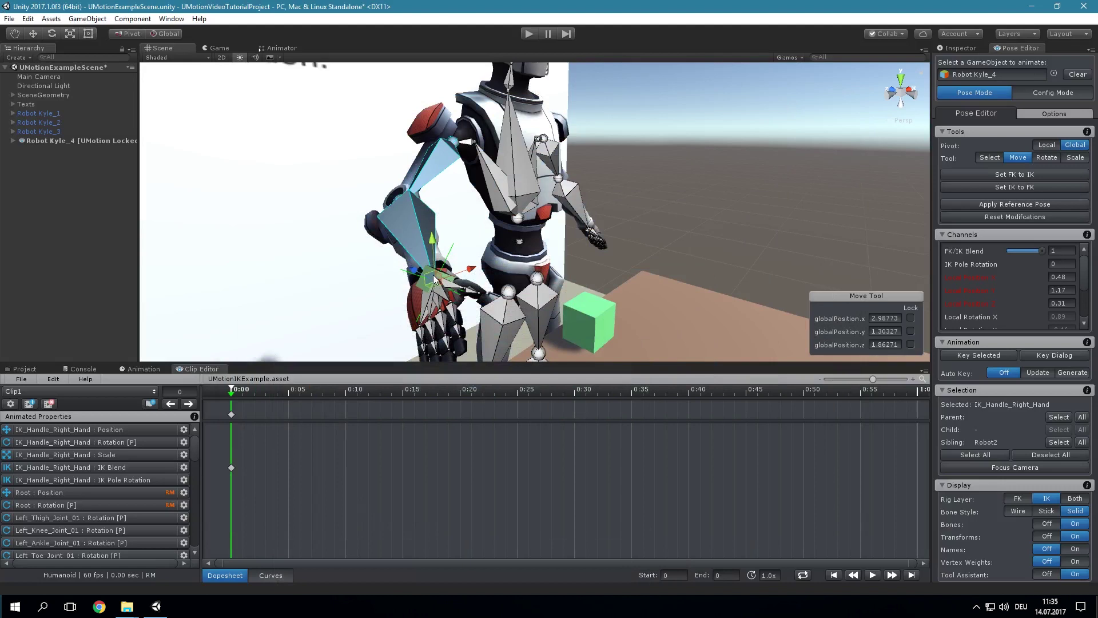
Move the right-hand IK handle slightly, and pose the right arm with FK by rotating the upper arm and forearm joints.
{"action": "left_click_drag", "start_coordinate": [433, 279], "coordinate": [455, 265]}
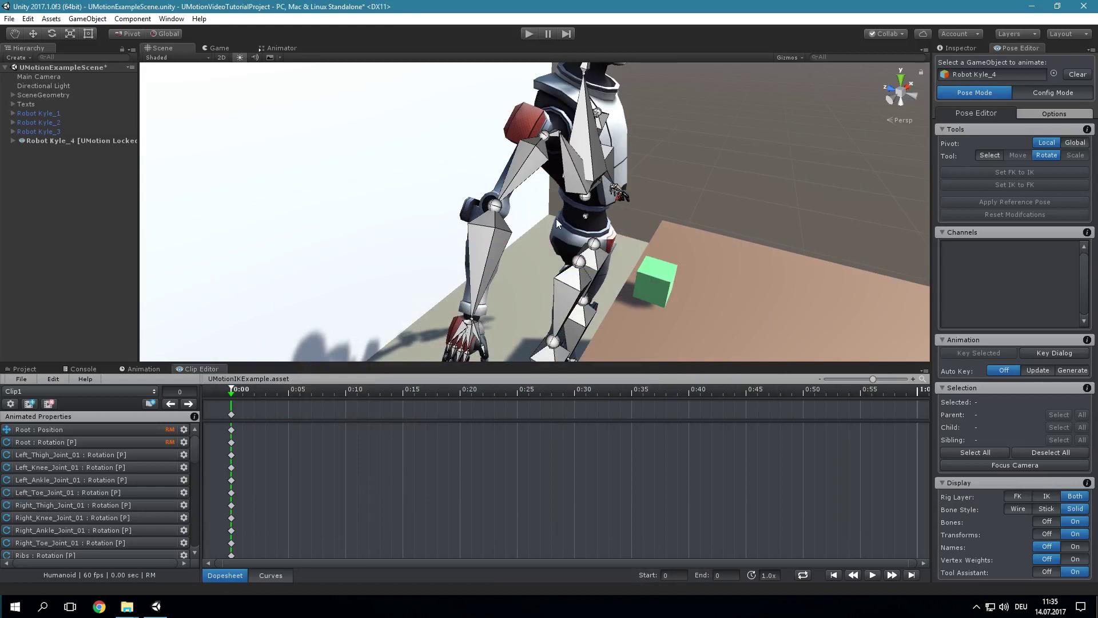
{"action": "left_click", "coordinate": [523, 164]}
{"action": "left_click_drag", "start_coordinate": [548, 175], "coordinate": [581, 174]}
{"action": "left_click", "coordinate": [546, 256]}
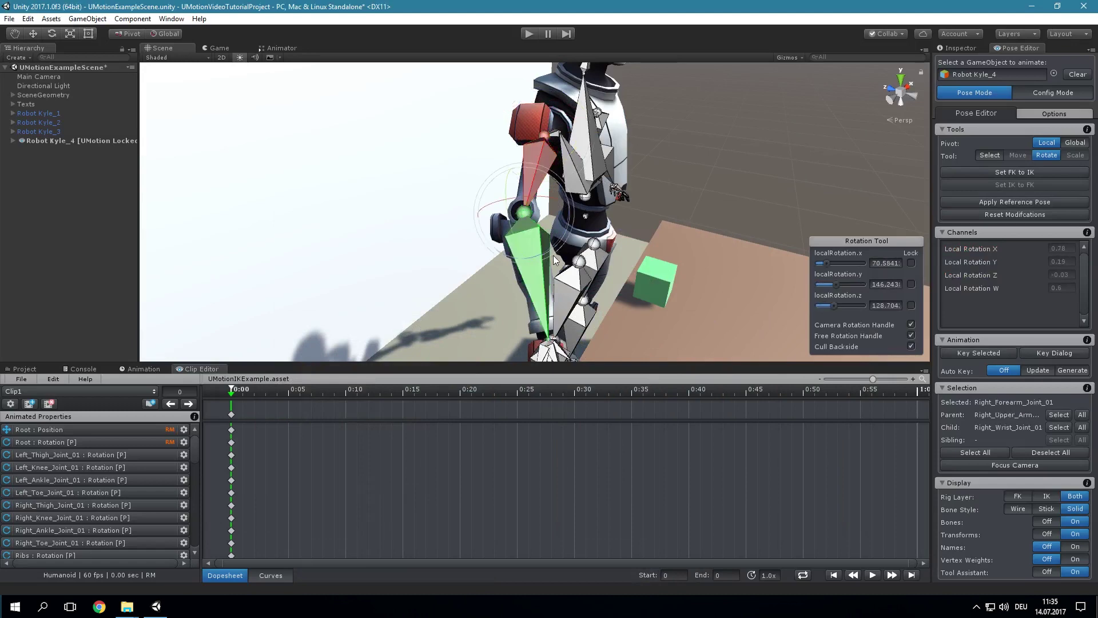
{"action": "left_click_drag", "start_coordinate": [547, 251], "coordinate": [620, 208]}
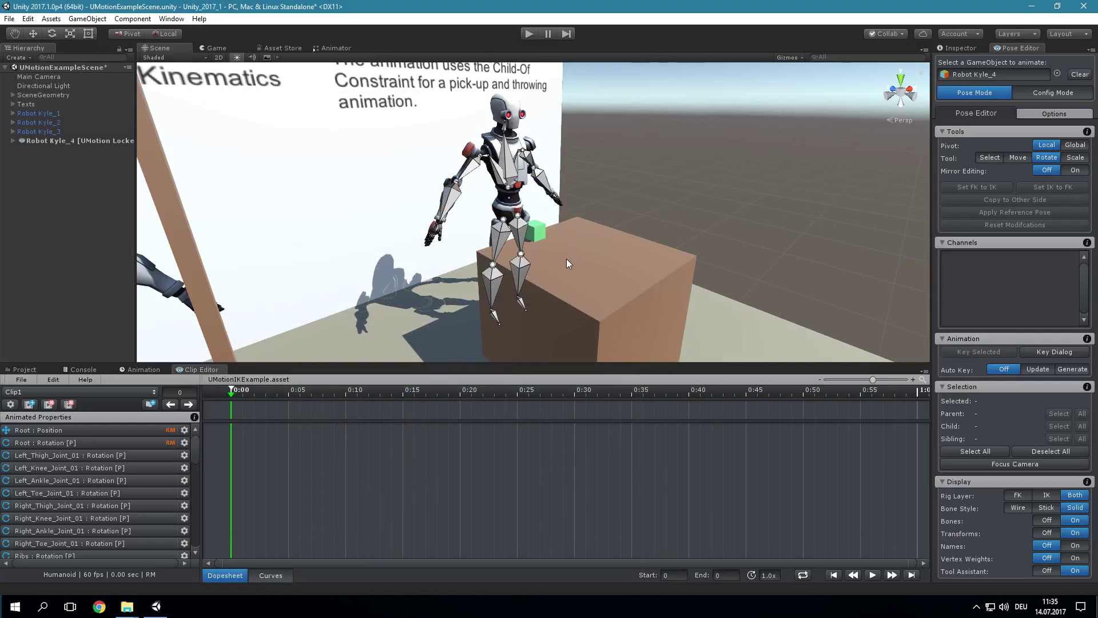
Start the IK Setup Wizard in Config Mode, try the +90° and Invert front offsets, and accept the character front calibration.
{"action": "left_click", "coordinate": [1046, 92]}
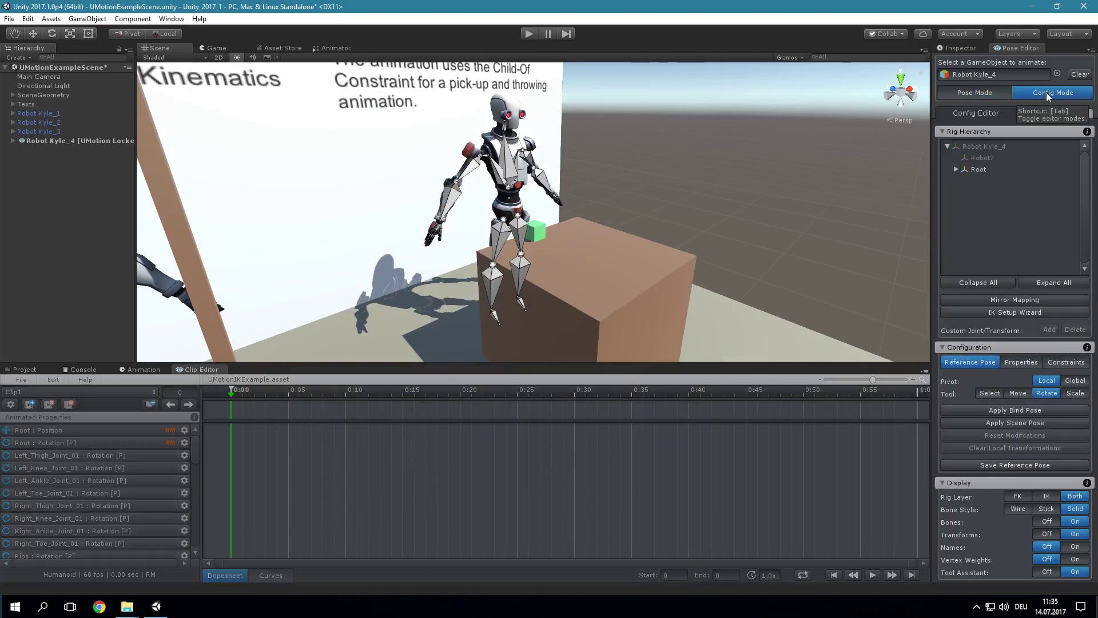
{"action": "left_click", "coordinate": [1017, 312]}
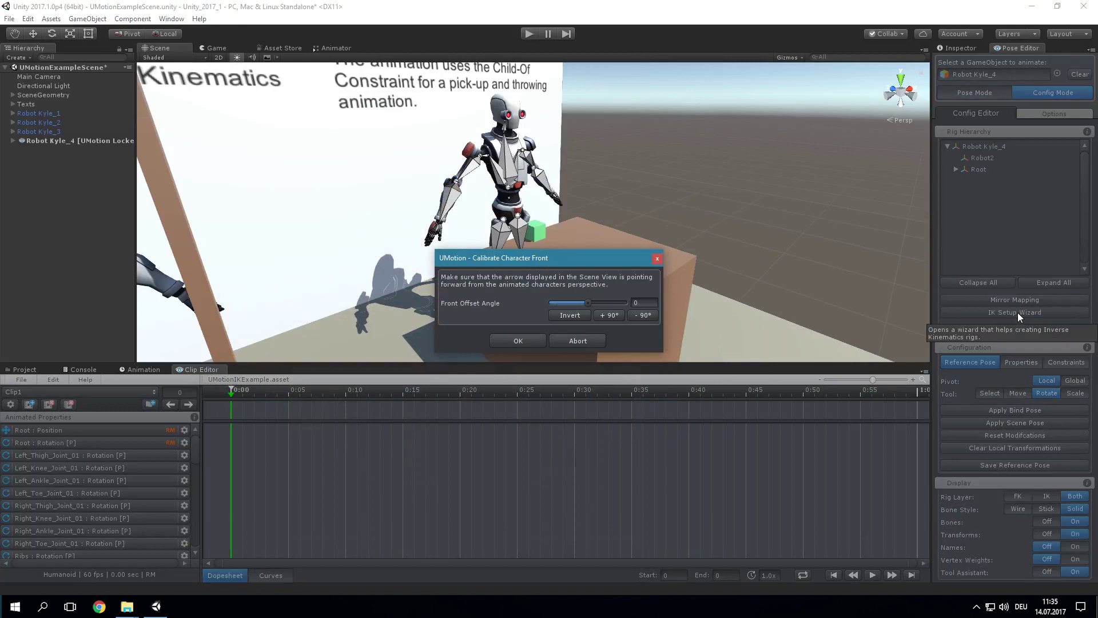
{"action": "left_click_drag", "start_coordinate": [584, 259], "coordinate": [770, 190]}
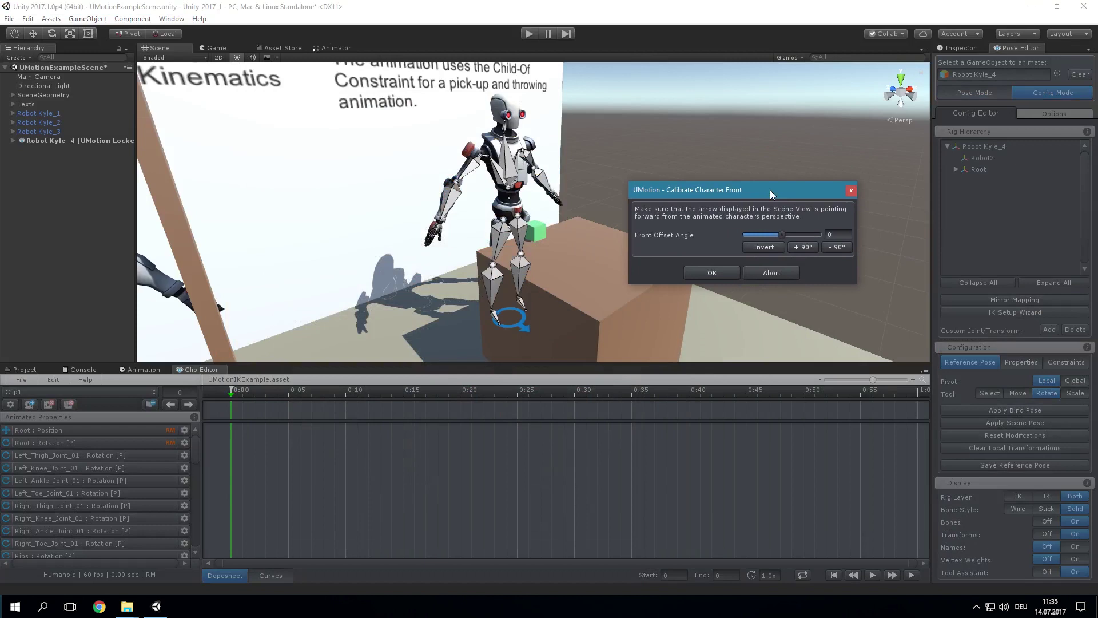
{"action": "left_click", "coordinate": [809, 247]}
{"action": "left_click", "coordinate": [776, 248]}
{"action": "left_click", "coordinate": [808, 245]}
{"action": "left_click", "coordinate": [713, 273]}
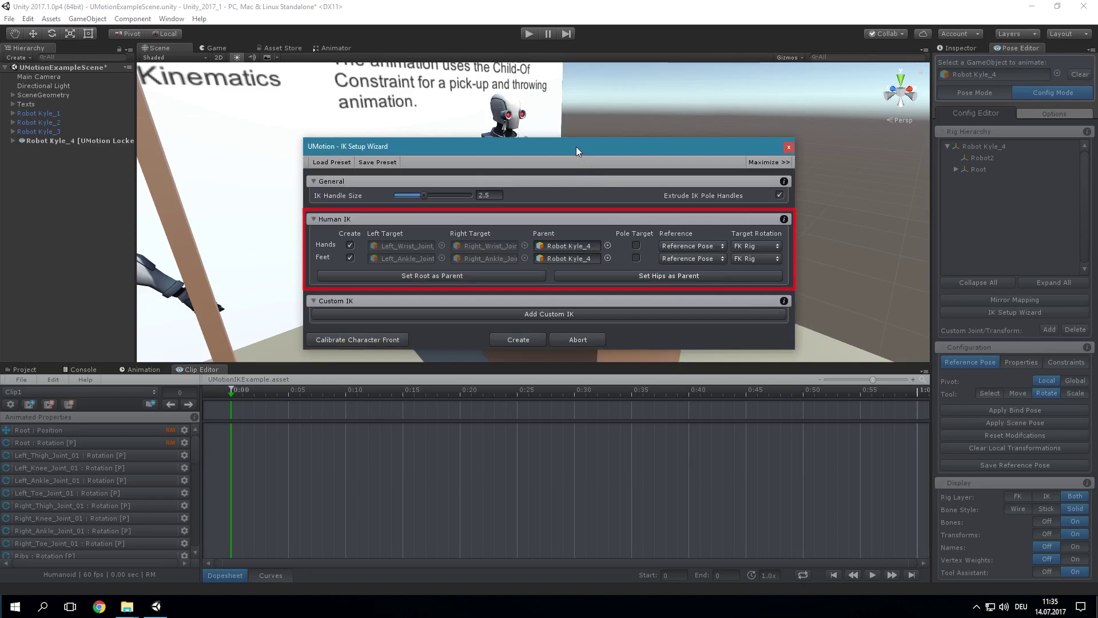
Try adding a custom IK entry, remove it, and create the human IK rig for hands and feet.
{"action": "left_click", "coordinate": [533, 312]}
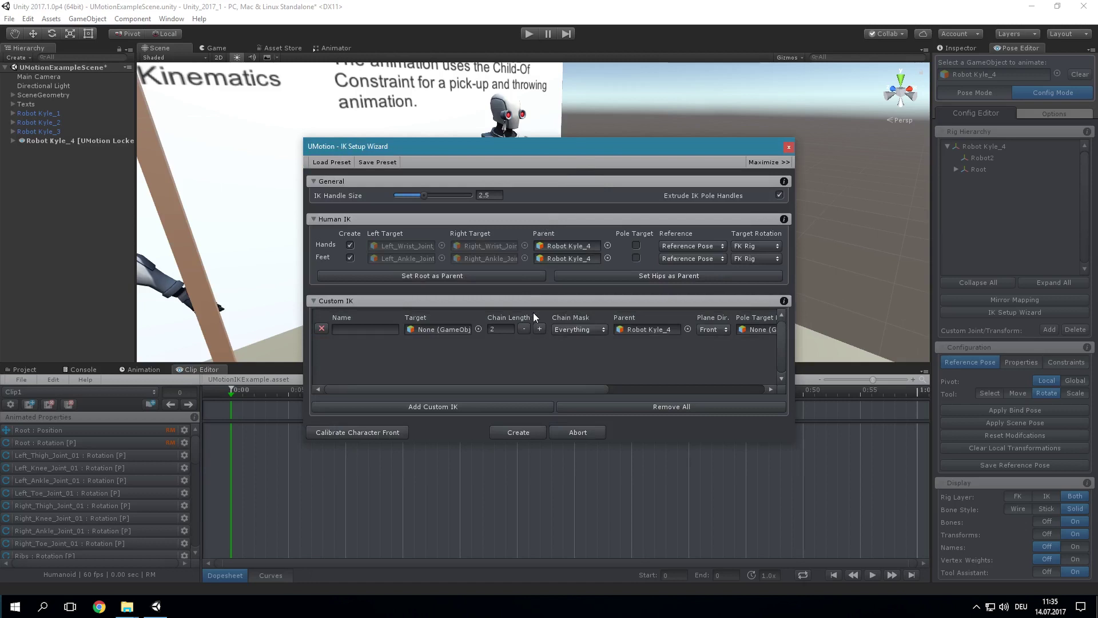
{"action": "left_click", "coordinate": [322, 329]}
{"action": "left_click", "coordinate": [581, 326]}
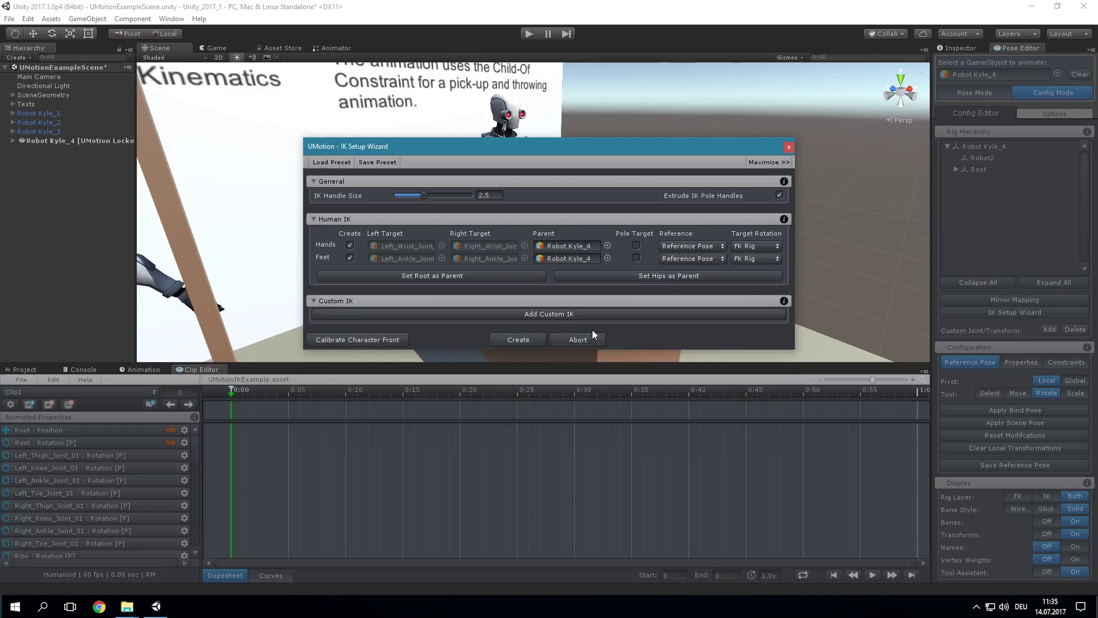
{"action": "left_click", "coordinate": [517, 339]}
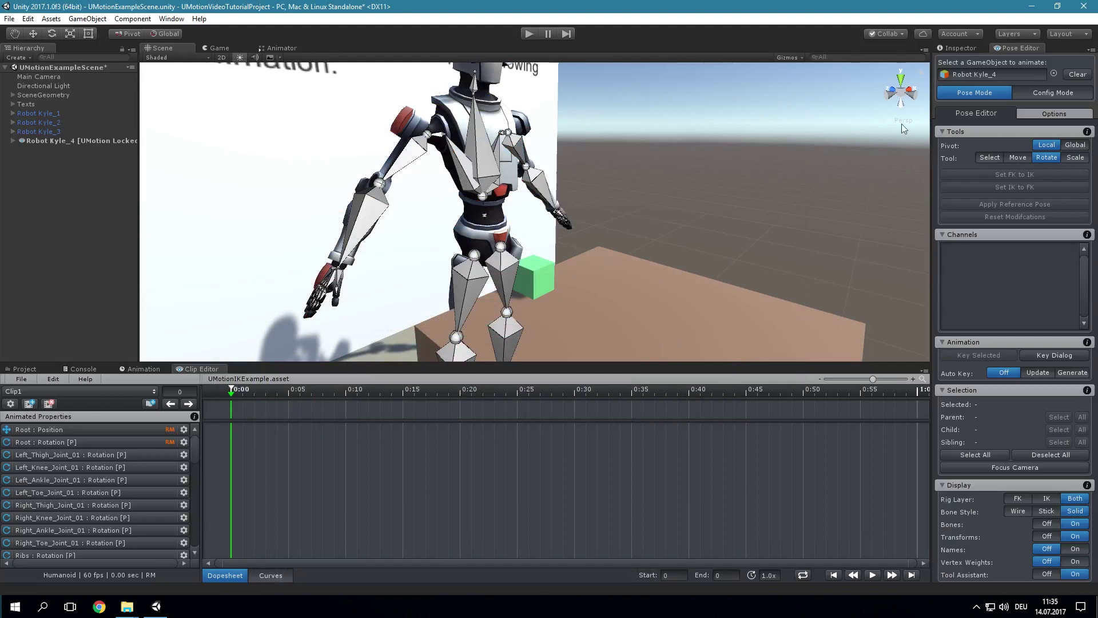
Add a custom joint under the right wrist joint in Config Mode.
{"action": "left_click", "coordinate": [1047, 93]}
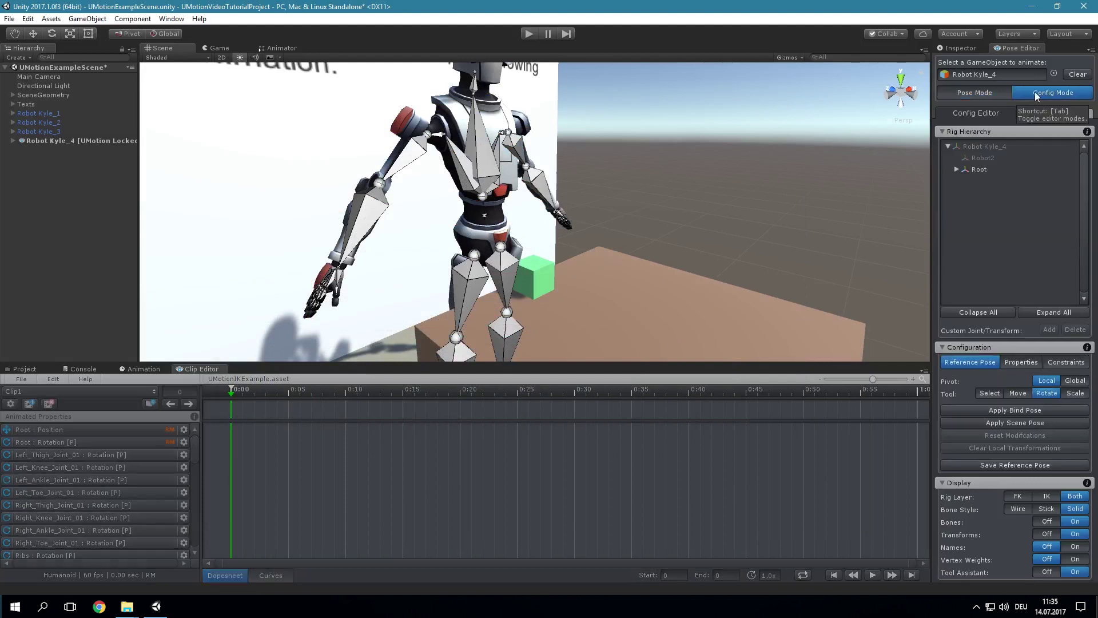
{"action": "left_click", "coordinate": [332, 275]}
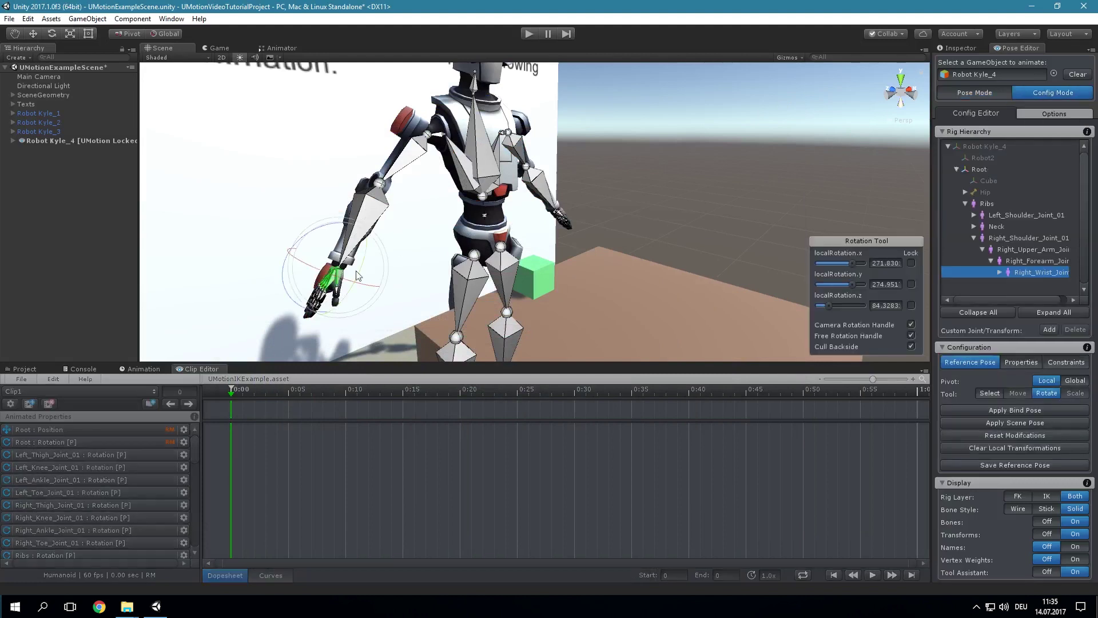
{"action": "left_click", "coordinate": [1049, 330]}
{"action": "left_click", "coordinate": [1048, 335]}
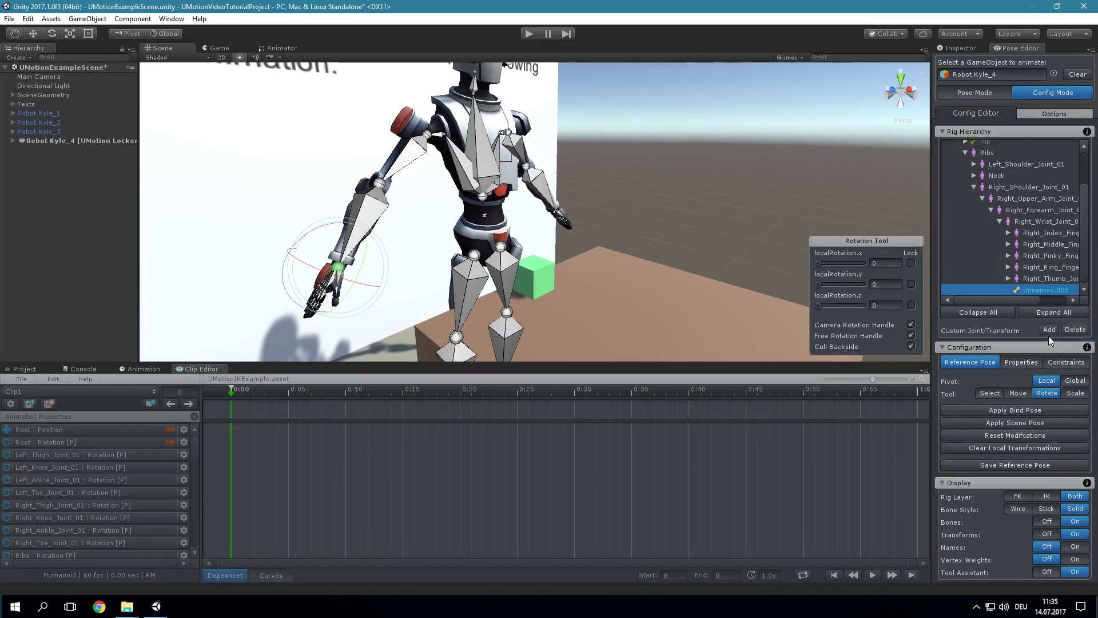
Name the new joint IK_Handle_Right_Hand, change its type to Custom Transform and set its size to 2.9.
{"action": "left_click", "coordinate": [1022, 362]}
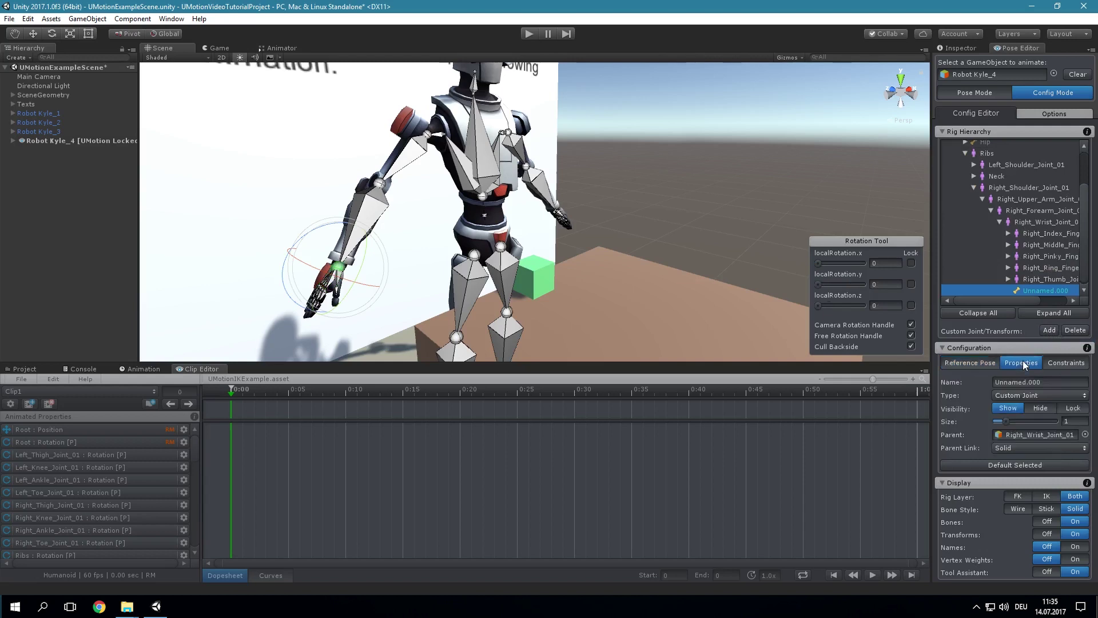
{"action": "left_click_drag", "start_coordinate": [1061, 381], "coordinate": [990, 377]}
{"action": "type", "text": "Handle_Right_Hand"}
{"action": "key", "text": "Return"}
{"action": "left_click", "coordinate": [1038, 396]}
{"action": "left_click", "coordinate": [1016, 421]}
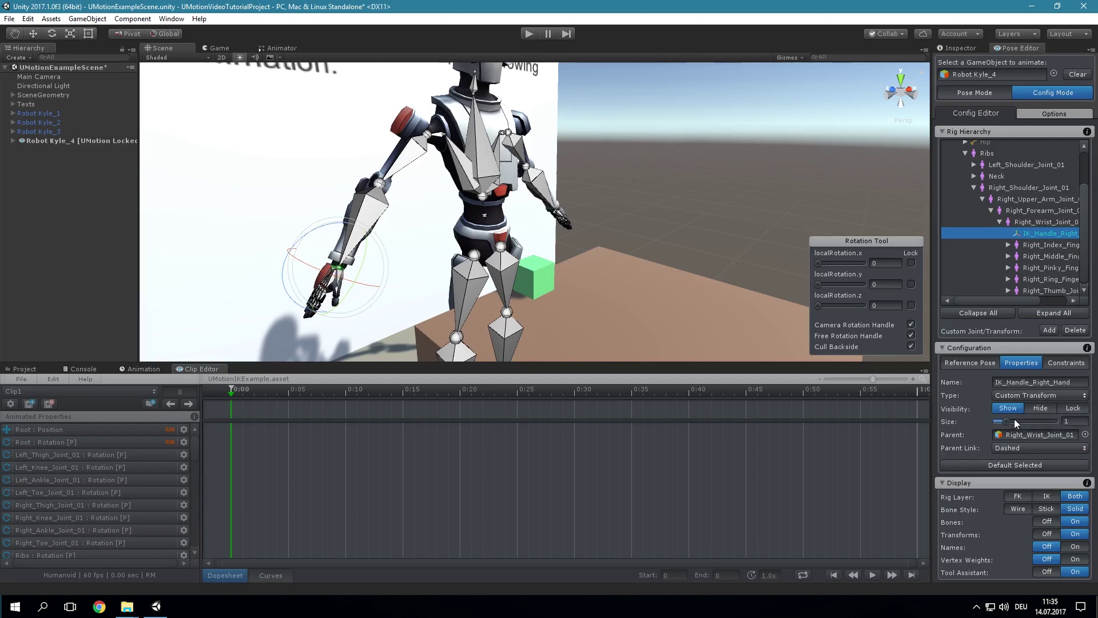
{"action": "left_click_drag", "start_coordinate": [1007, 421], "coordinate": [1031, 421]}
{"action": "key", "text": "f"}
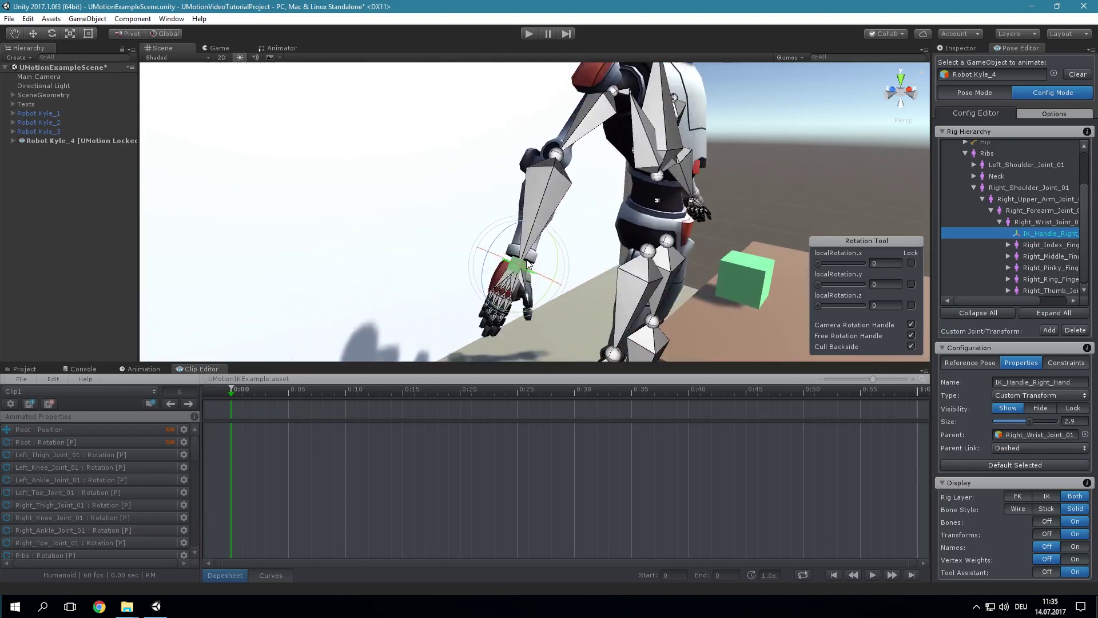
{"action": "scroll", "coordinate": [528, 264], "scroll_direction": "up", "scroll_amount": 3}
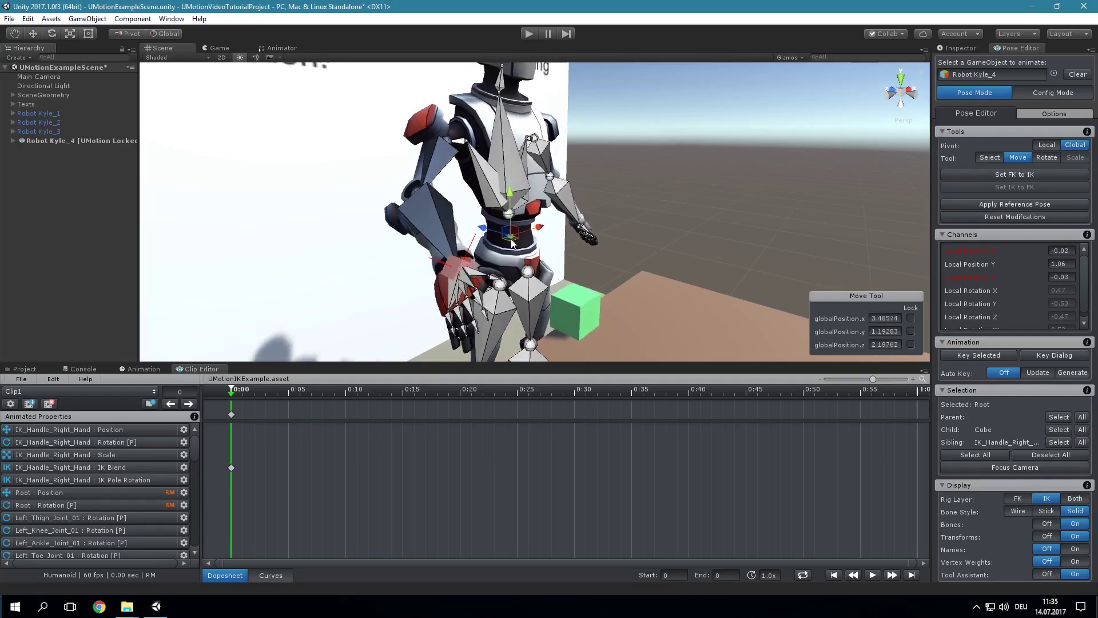
Move the robot's Root with the Move tool in Pose Mode to test how the right arm behaves.
{"action": "mouse_move", "coordinate": [511, 243]}
{"action": "left_mouse_down"}
{"action": "mouse_move", "coordinate": [493, 250]}
{"action": "mouse_move", "coordinate": [535, 283]}
{"action": "mouse_move", "coordinate": [575, 272]}
{"action": "mouse_move", "coordinate": [557, 241]}
{"action": "mouse_move", "coordinate": [509, 257]}
{"action": "left_mouse_up"}
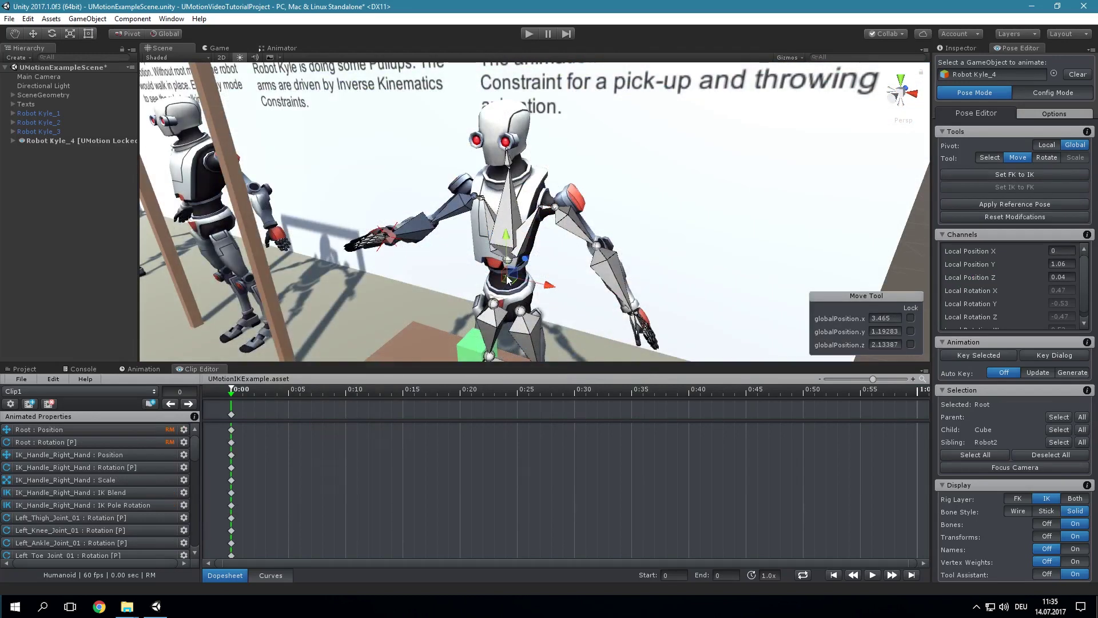
{"action": "left_click_drag", "start_coordinate": [506, 275], "coordinate": [469, 305]}
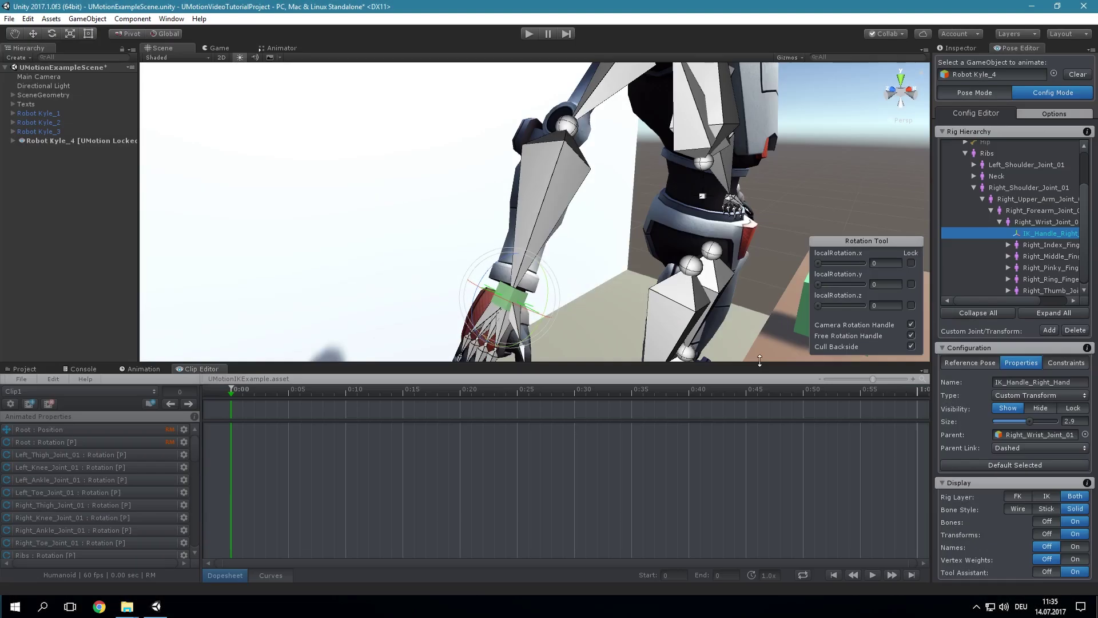
Set the parent of IK_Handle_Right_Hand to Robot Kyle_4.
{"action": "left_click", "coordinate": [1085, 435]}
{"action": "left_click_drag", "start_coordinate": [625, 252], "coordinate": [623, 373]}
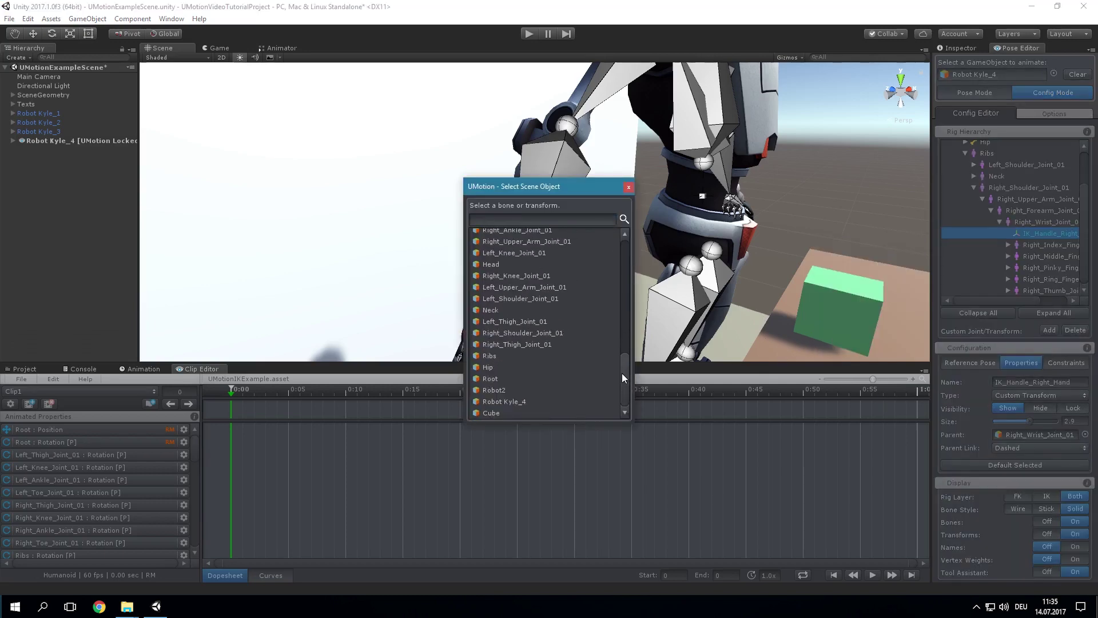
{"action": "left_click", "coordinate": [503, 400]}
{"action": "left_click_drag", "start_coordinate": [622, 272], "coordinate": [721, 312], "text": "alt"}
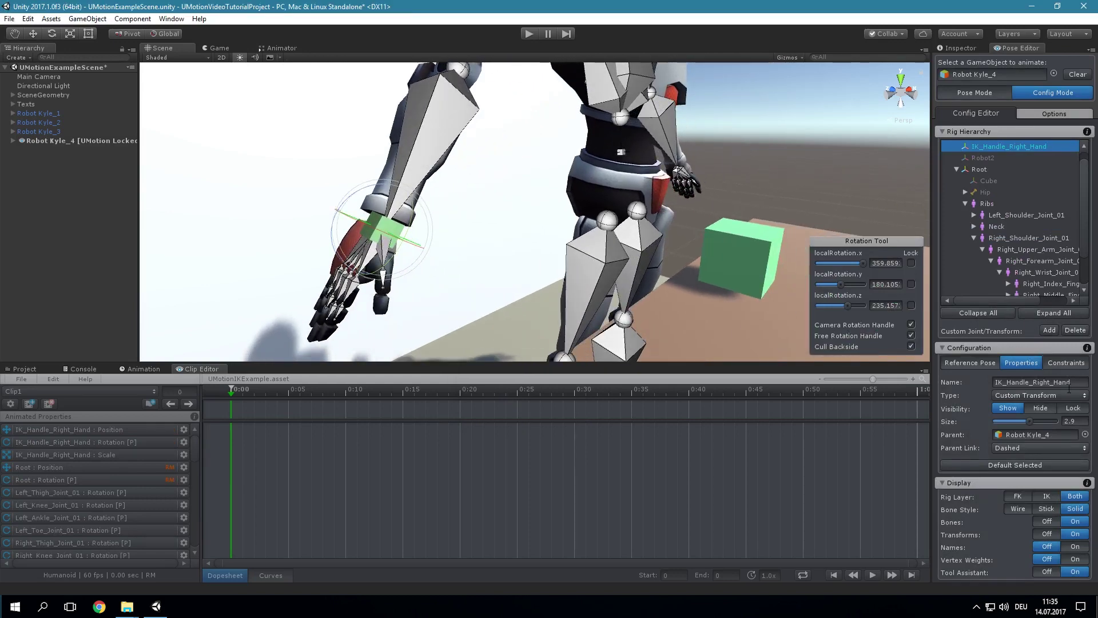
Add an Inverse Kinematics constraint to IK_Handle_Right_Hand with Right_Wrist_Joint_01 as its target.
{"action": "left_click", "coordinate": [1067, 363]}
{"action": "left_click", "coordinate": [1011, 466]}
{"action": "left_click", "coordinate": [1012, 473]}
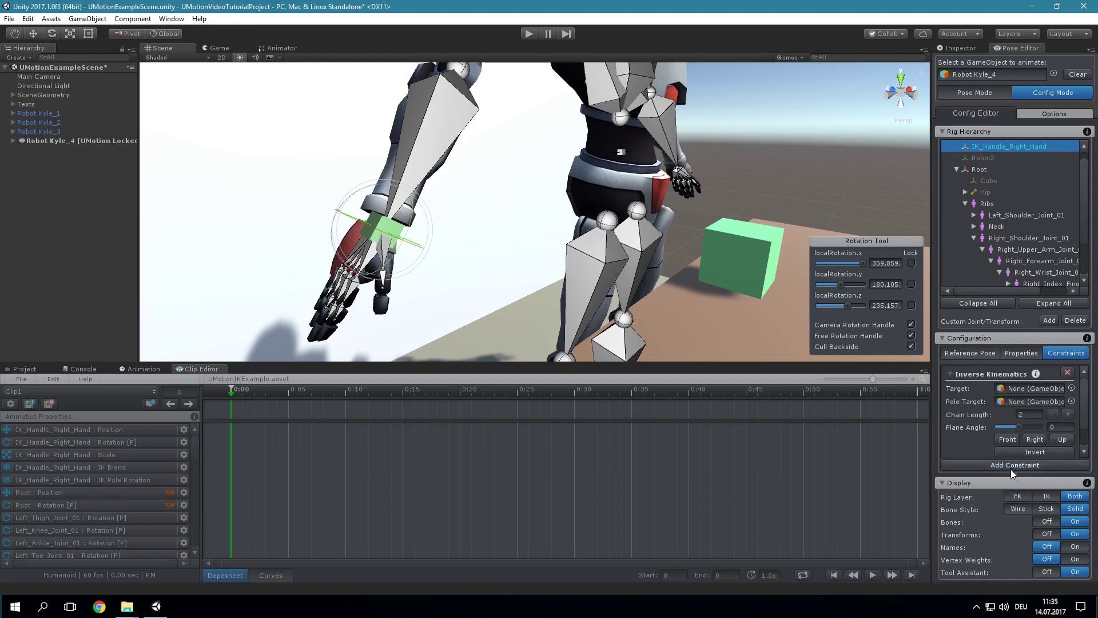
{"action": "left_click", "coordinate": [1071, 389]}
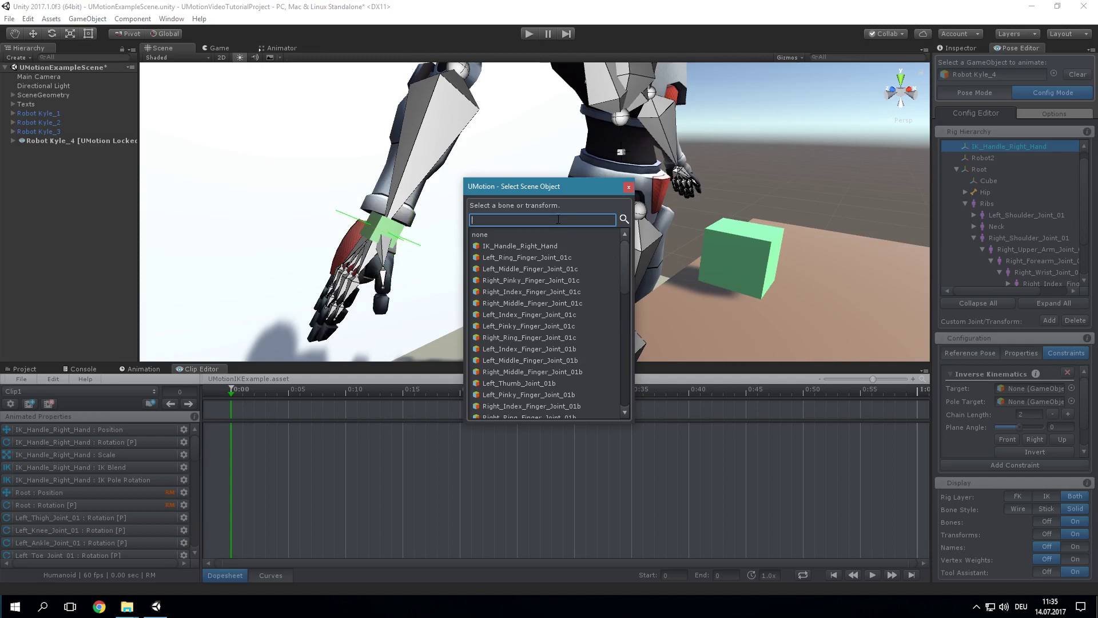
{"action": "type", "text": "right_wr"}
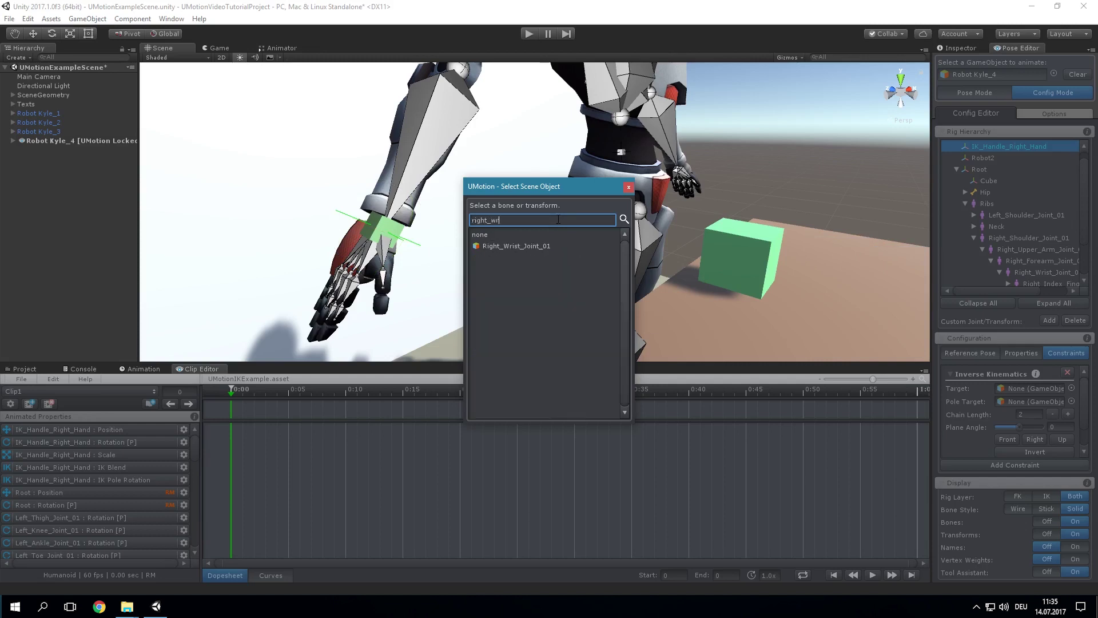
{"action": "double_click", "coordinate": [516, 246]}
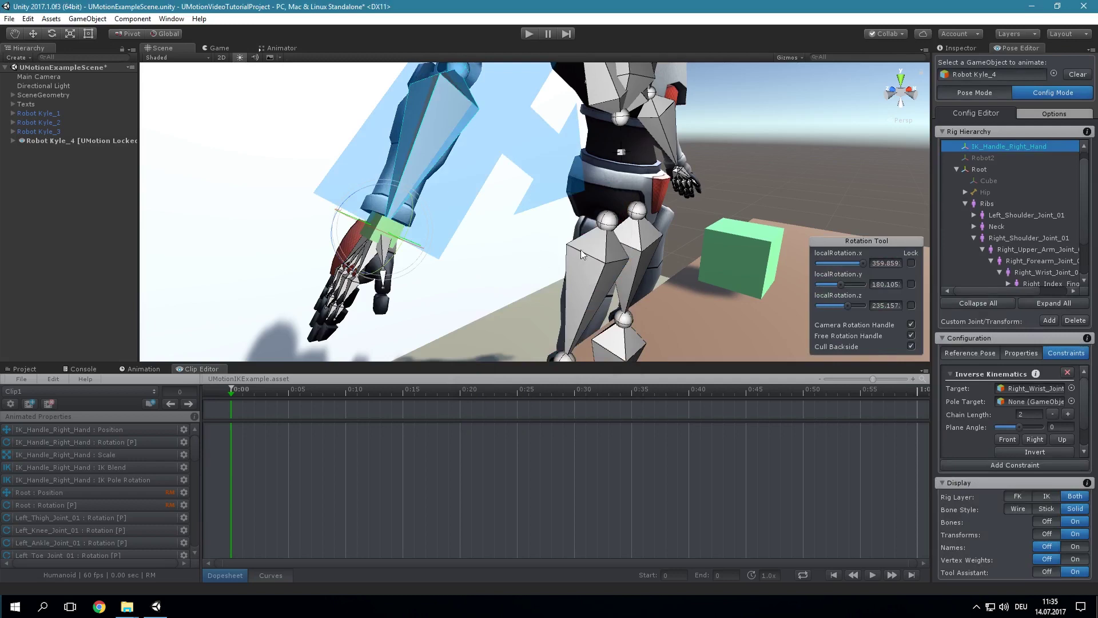
Set the IK constraint's chain length to 2 and apply the Front orientation for a plane angle of 103.34.
{"action": "left_click_drag", "start_coordinate": [581, 243], "coordinate": [576, 201], "text": "alt"}
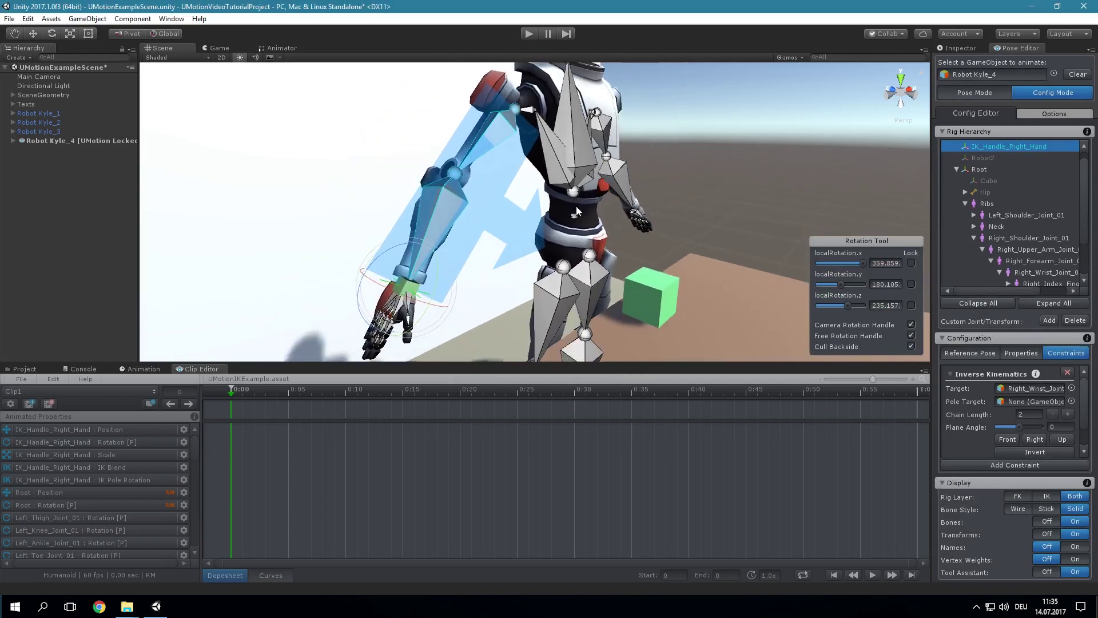
{"action": "left_click", "coordinate": [1051, 414]}
{"action": "left_click", "coordinate": [1067, 414]}
{"action": "scroll", "coordinate": [1089, 409], "scroll_direction": "down", "scroll_amount": 2}
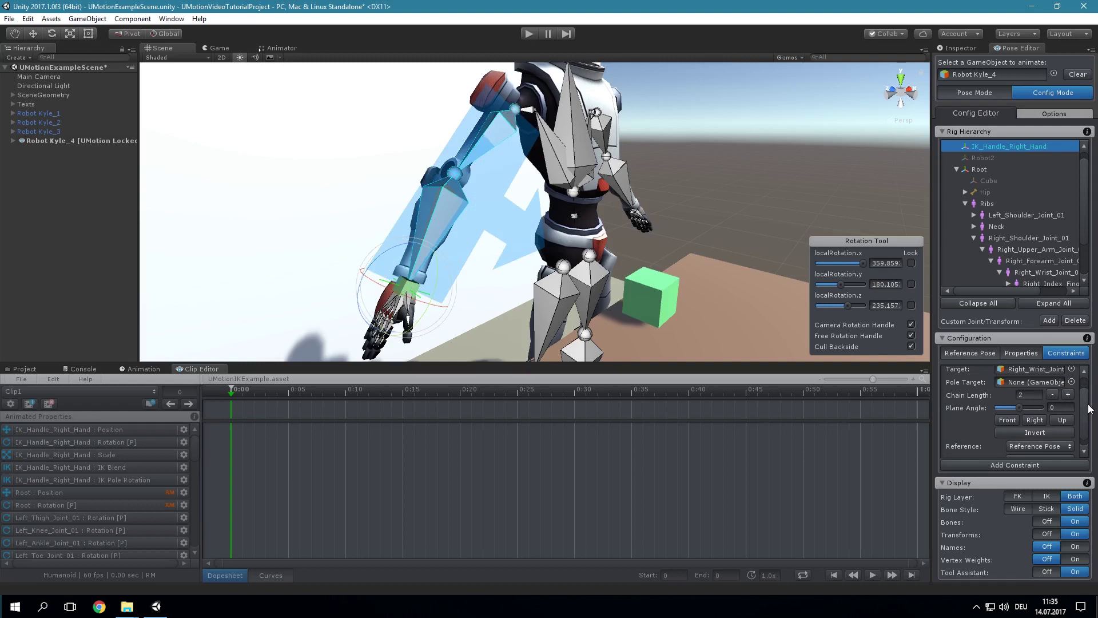
{"action": "left_click", "coordinate": [1008, 420]}
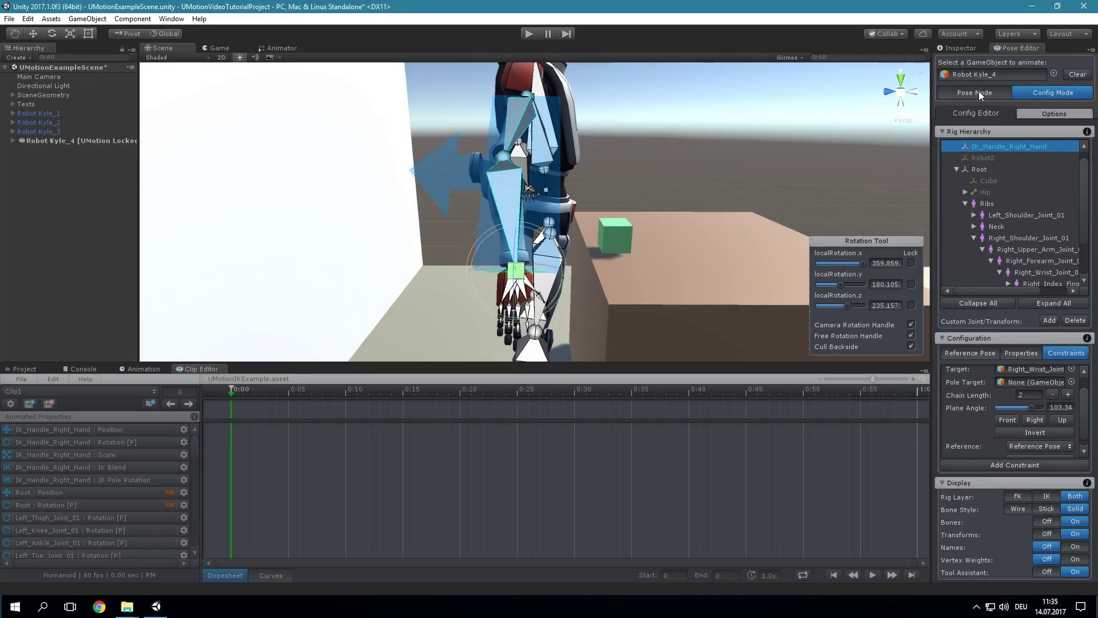
In Pose Mode, move the right-hand IK handle forward above the box with a Global pivot, to about (2.99, 1.30, 1.86).
{"action": "left_click", "coordinate": [979, 93]}
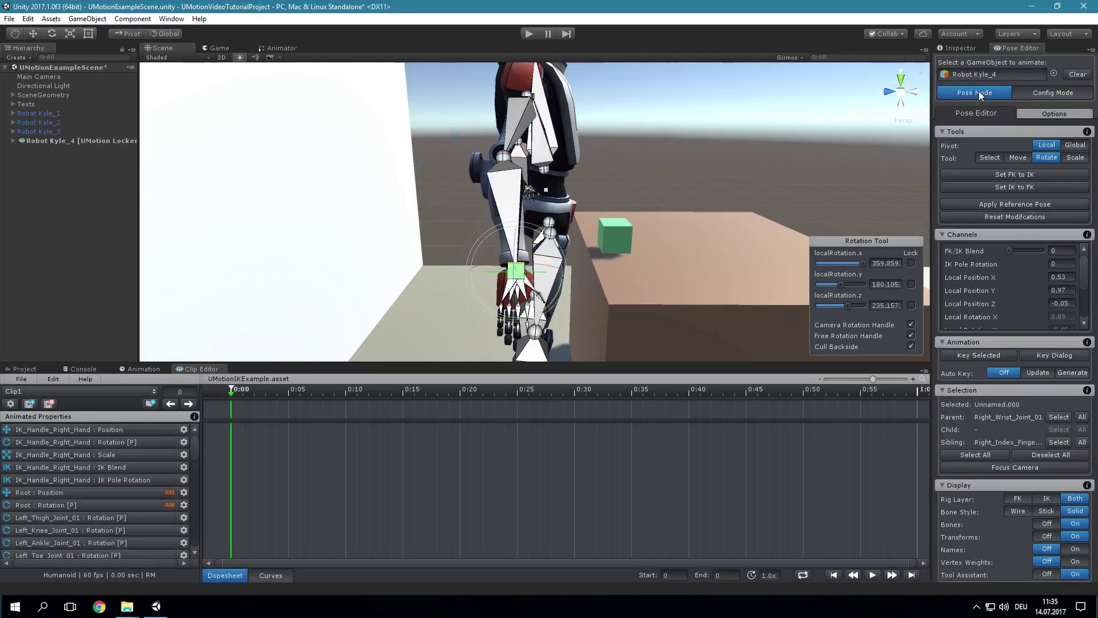
{"action": "left_click", "coordinate": [1016, 158]}
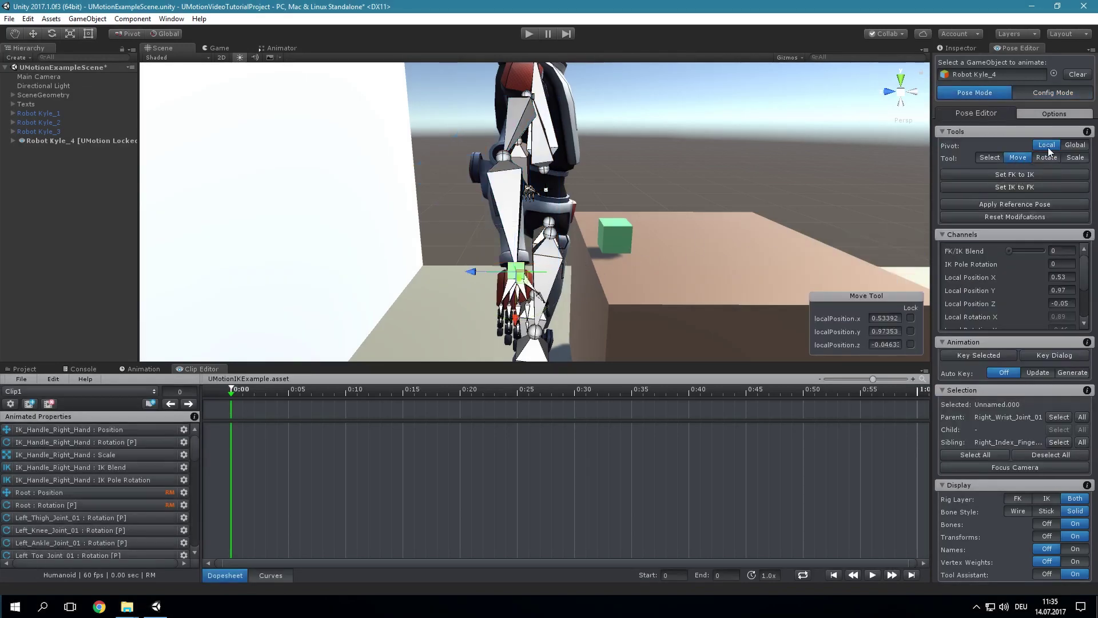
{"action": "left_click", "coordinate": [1079, 146]}
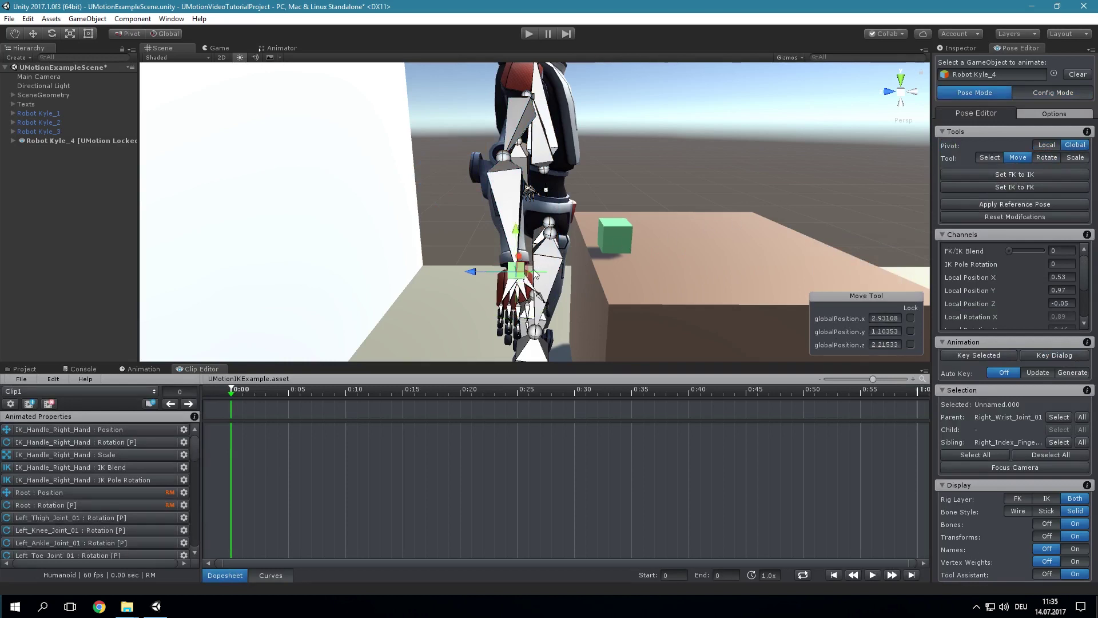
{"action": "left_click_drag", "start_coordinate": [524, 277], "coordinate": [665, 180]}
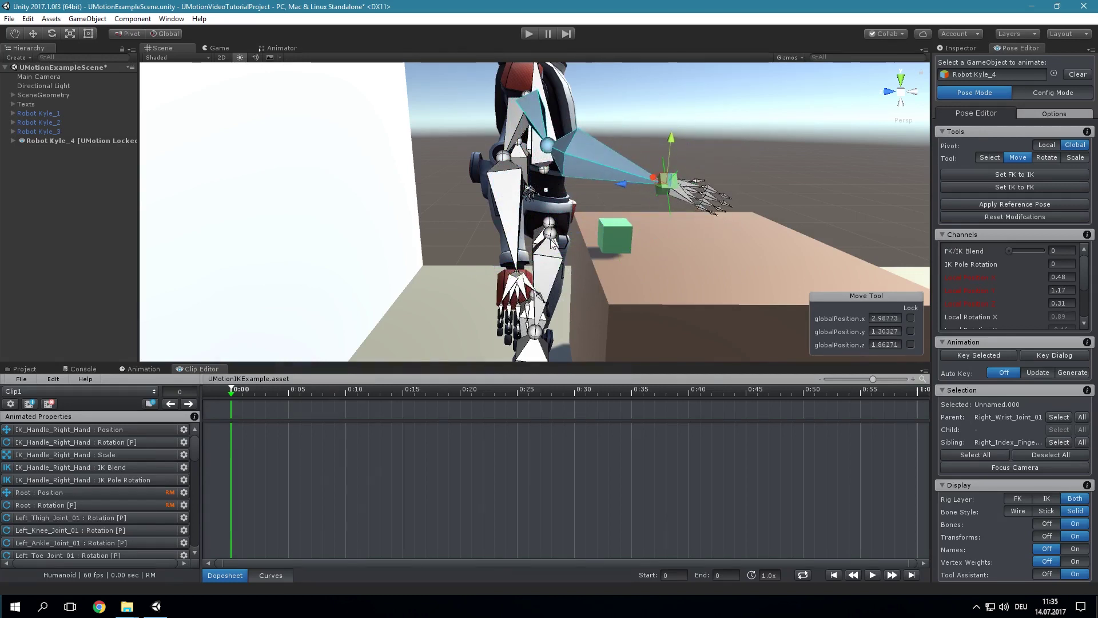
Compare the rig layers by showing FK only, IK only and Both, and select the right forearm joint of the FK rig.
{"action": "left_click", "coordinate": [1017, 498]}
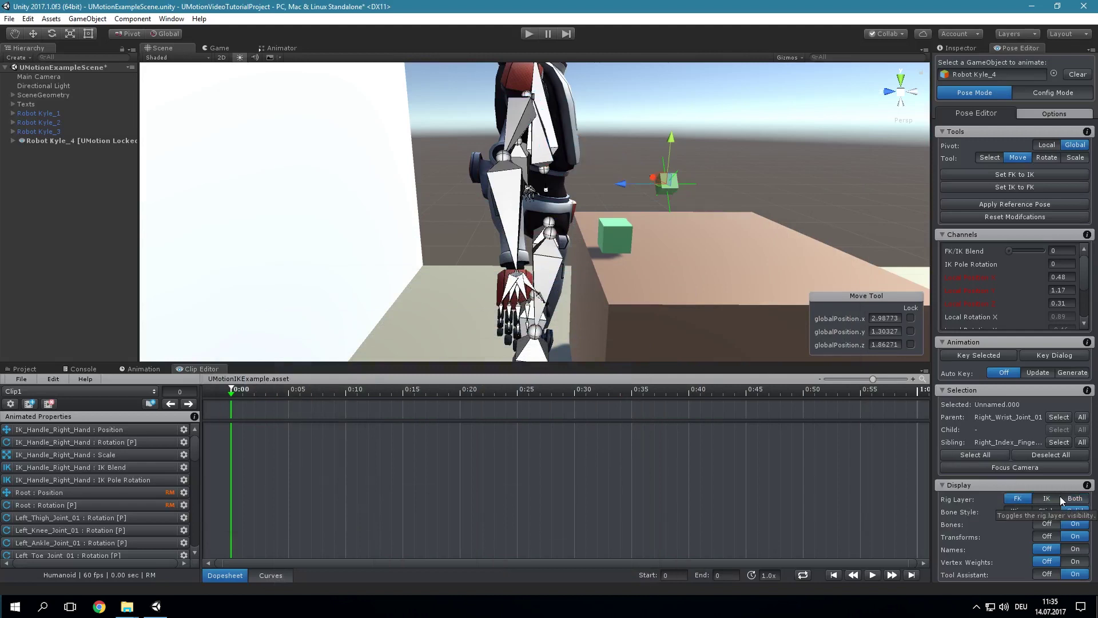
{"action": "left_click", "coordinate": [1047, 497]}
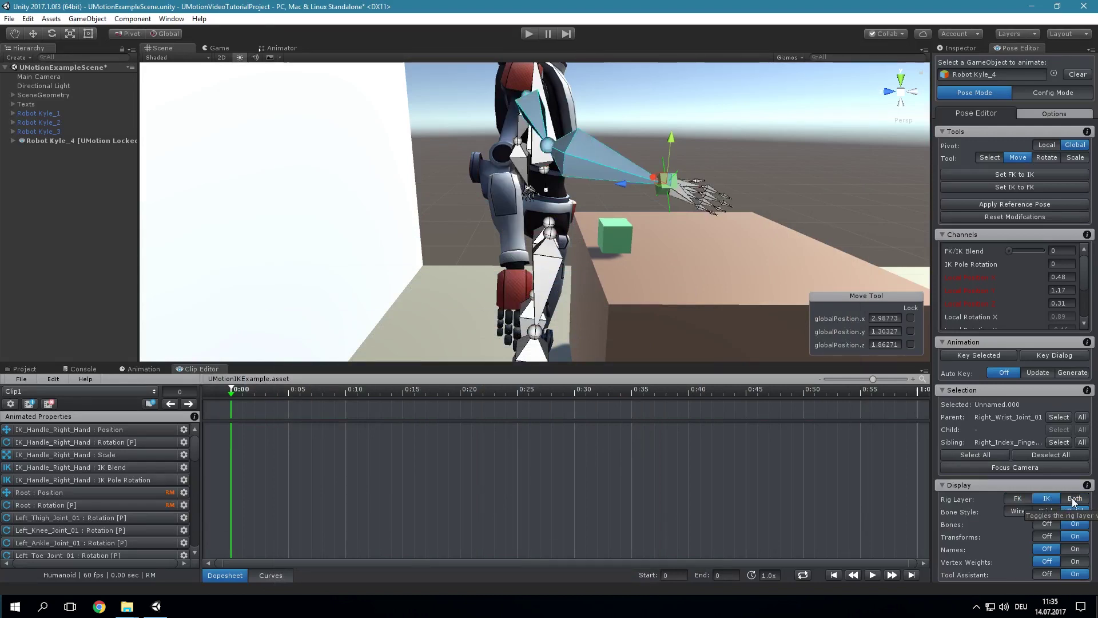
{"action": "left_click", "coordinate": [1074, 498]}
{"action": "left_click", "coordinate": [506, 194]}
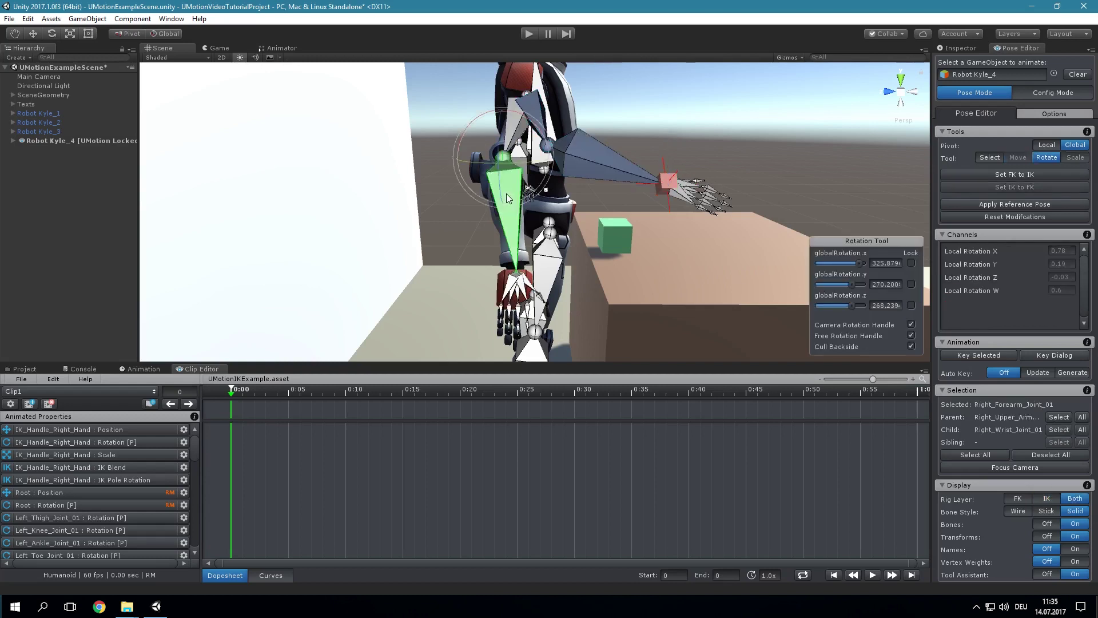
Try rotating the FK rig's right forearm, and set the FK/IK Blend of IK_Handle_Right_Hand to 1.
{"action": "key", "text": "e"}
{"action": "left_click_drag", "start_coordinate": [527, 154], "coordinate": [535, 163]}
{"action": "left_click", "coordinate": [668, 180]}
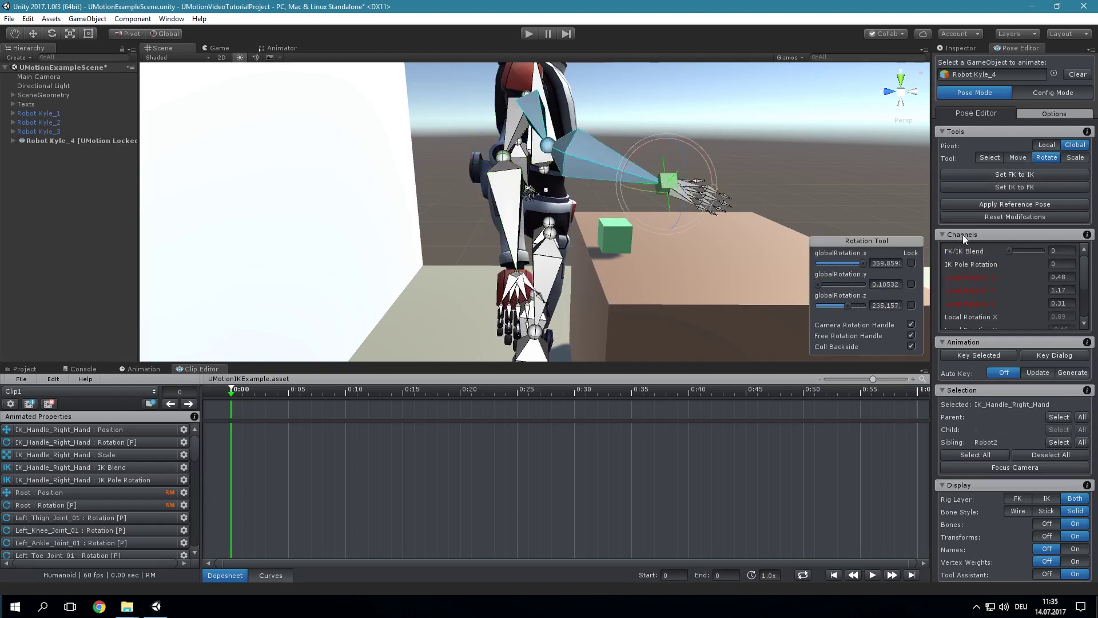
{"action": "left_click_drag", "start_coordinate": [1012, 249], "coordinate": [1044, 243]}
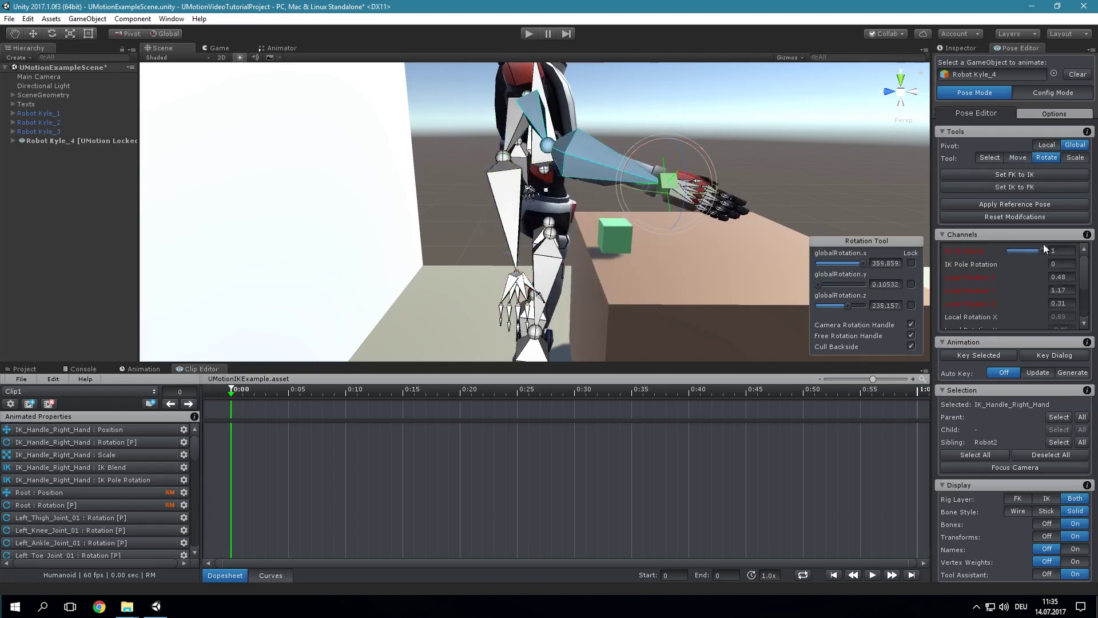
Try a small upward move of the right-hand IK handle and undo it.
{"action": "left_click", "coordinate": [1011, 159]}
{"action": "left_click_drag", "start_coordinate": [661, 177], "coordinate": [667, 160]}
{"action": "key", "text": "ctrl+z"}
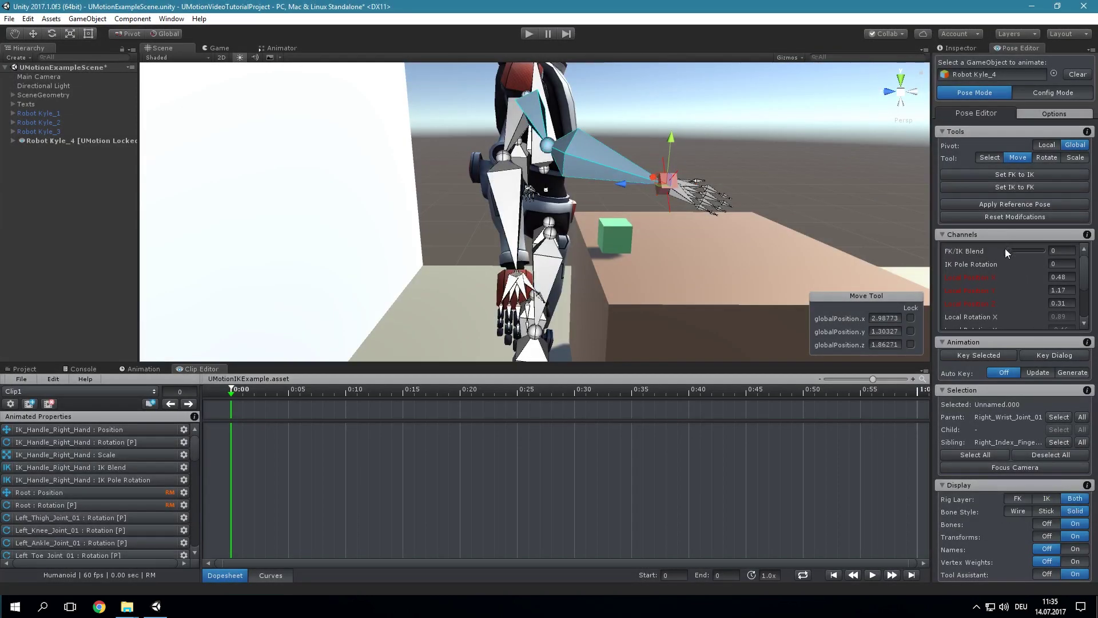
Set the FK/IK Blend of the right-hand IK handle to 1 and key that property at 0:00.
{"action": "mouse_move", "coordinate": [1007, 249]}
{"action": "left_mouse_down"}
{"action": "mouse_move", "coordinate": [1049, 247]}
{"action": "mouse_move", "coordinate": [1020, 249]}
{"action": "left_mouse_up"}
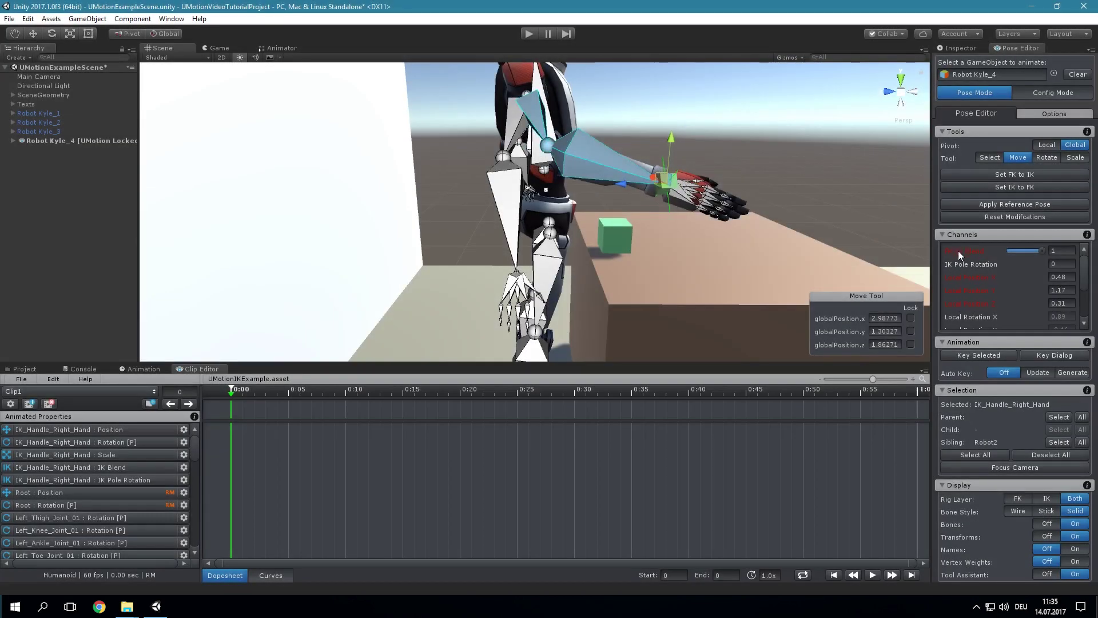
{"action": "right_click", "coordinate": [959, 250]}
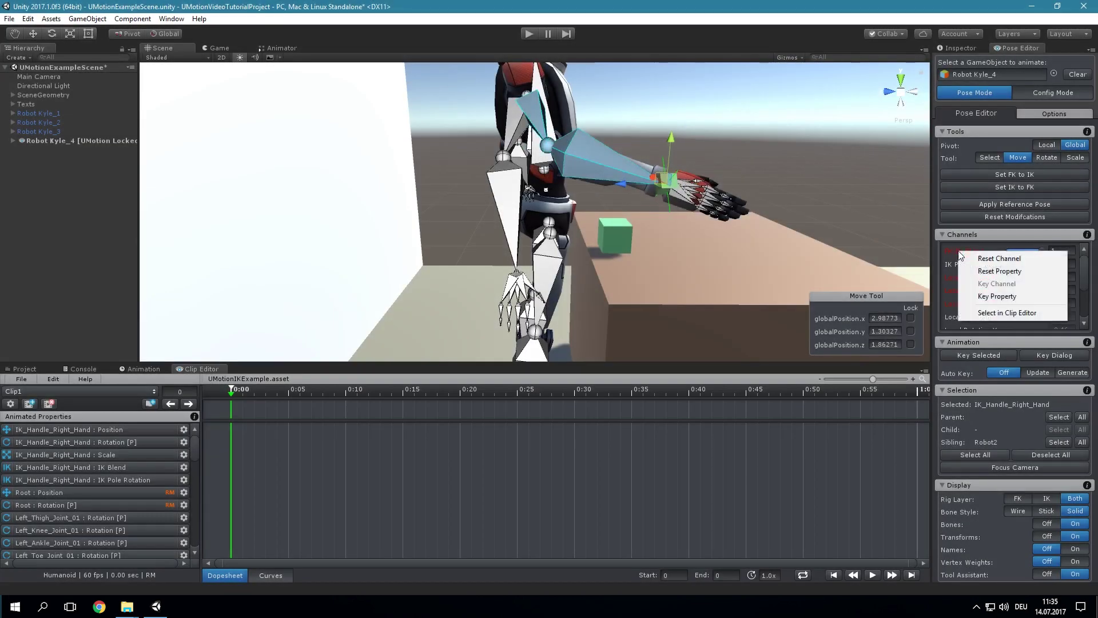
{"action": "left_click", "coordinate": [987, 296]}
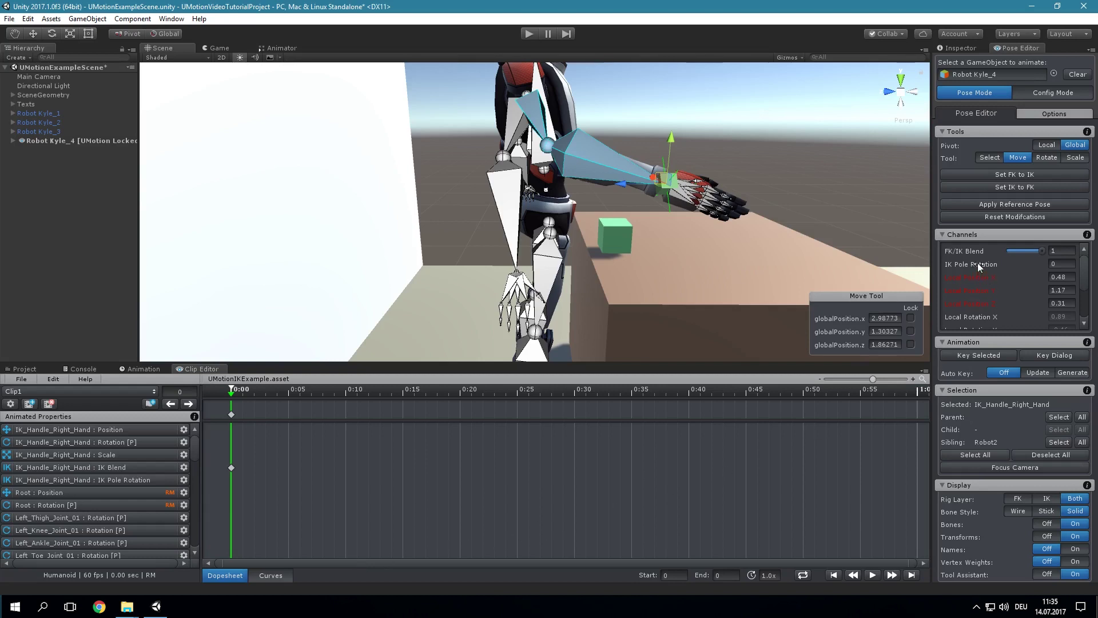
Set the IK Pole Rotation of the right-hand IK handle to 45.
{"action": "left_click_drag", "start_coordinate": [977, 263], "coordinate": [685, 240]}
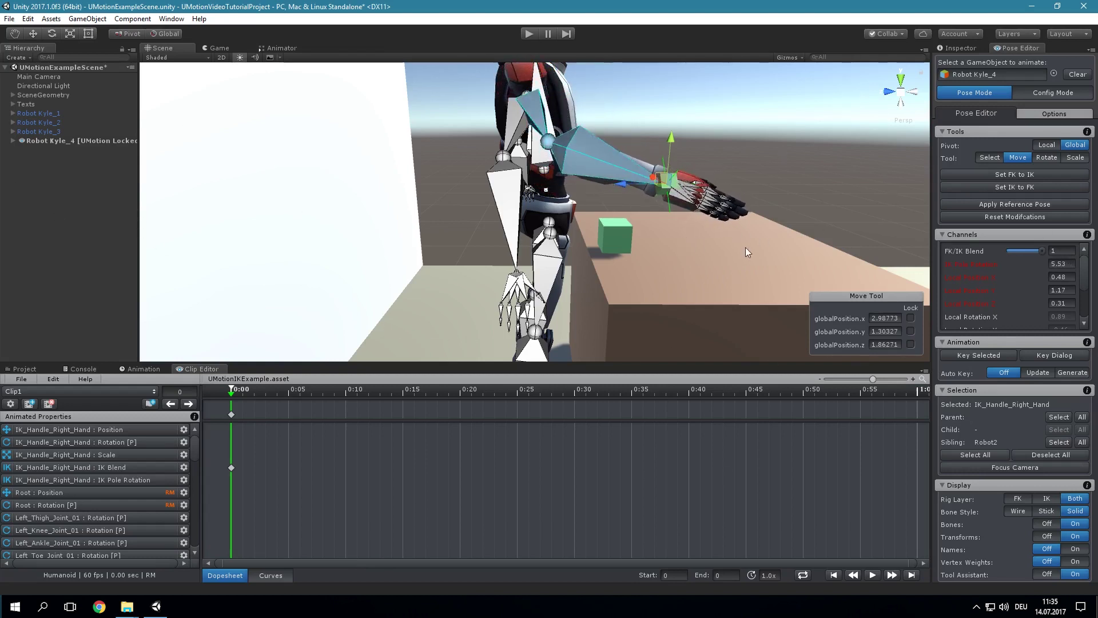
{"action": "left_click", "coordinate": [1067, 264]}
{"action": "type", "text": "45"}
{"action": "key", "text": "Return"}
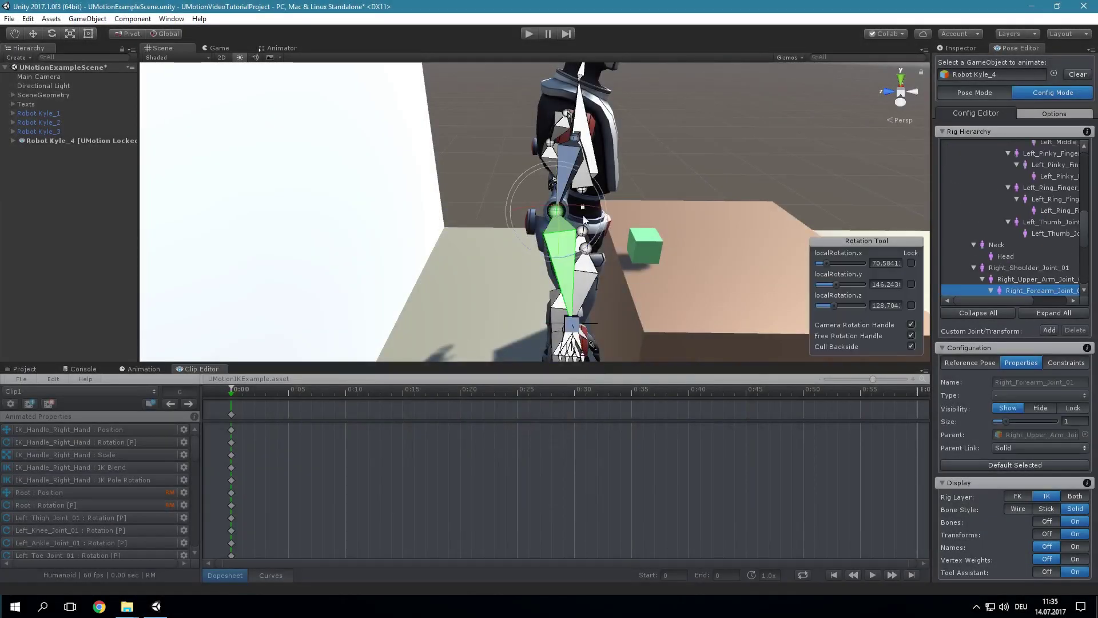
Add a centered custom joint to Right_Forearm_Joint_01 and move it out behind the elbow to about 0.168 in local Y.
{"action": "left_click", "coordinate": [1049, 332]}
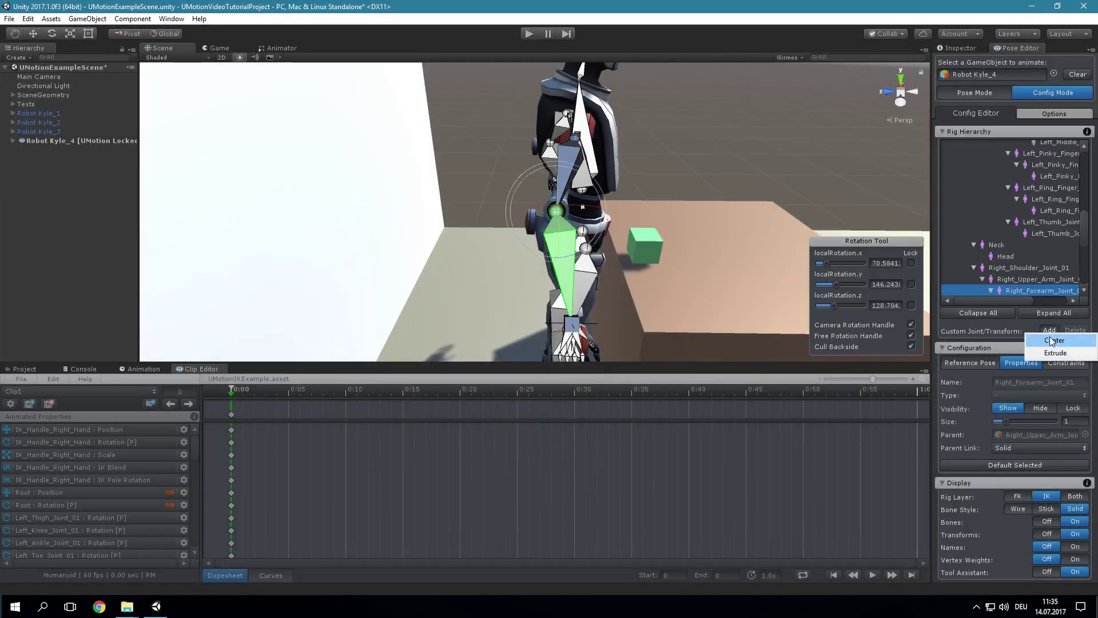
{"action": "left_click", "coordinate": [1051, 340]}
{"action": "left_click", "coordinate": [969, 362]}
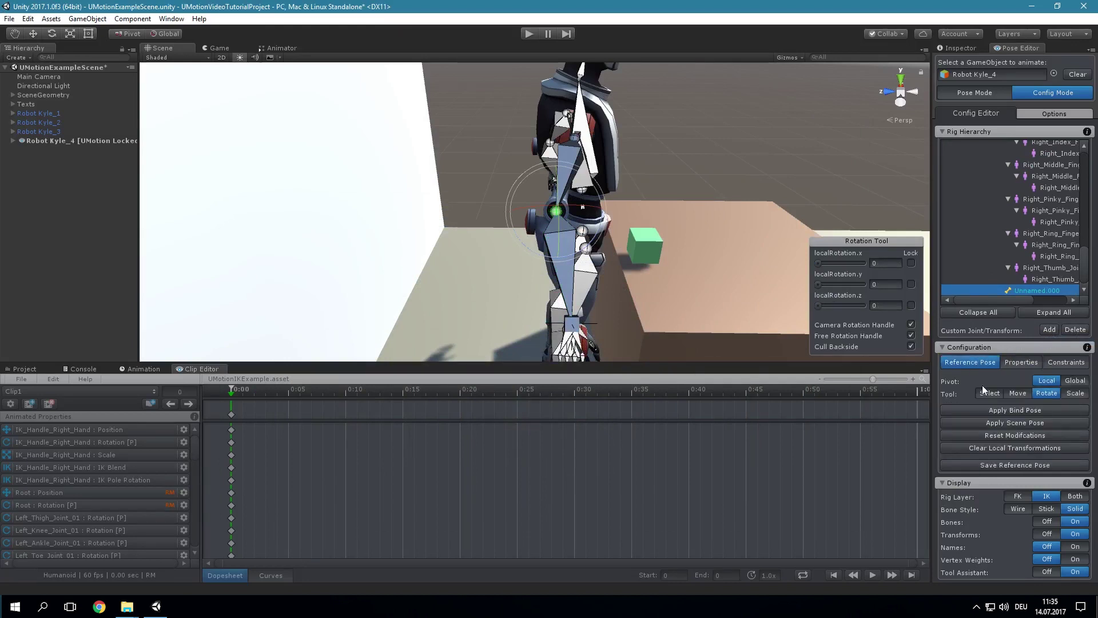
{"action": "left_click", "coordinate": [1017, 393]}
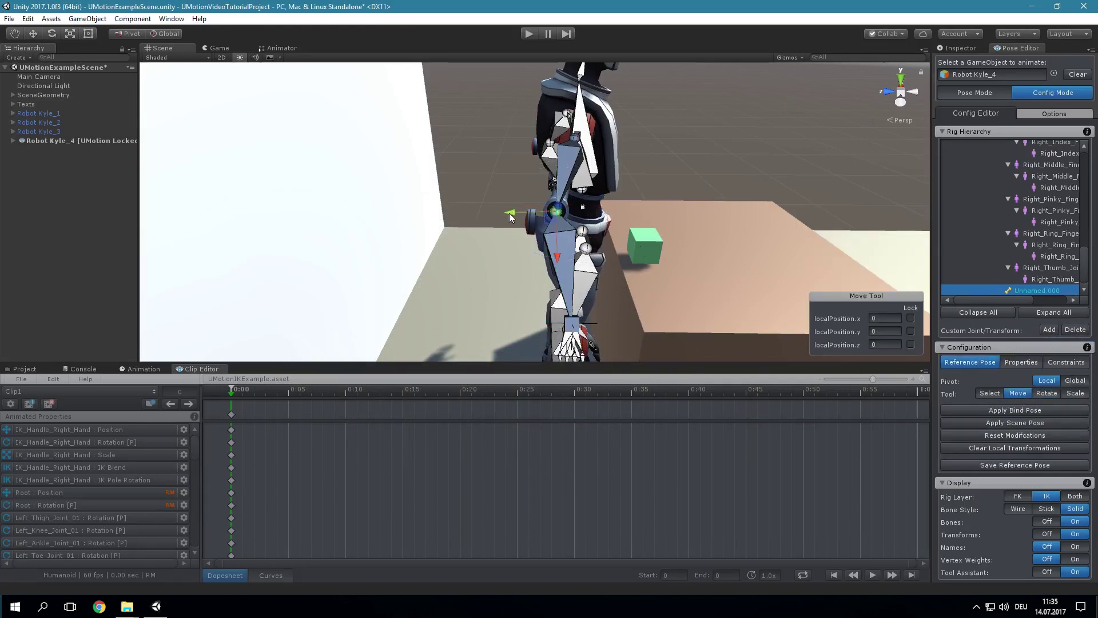
{"action": "left_click_drag", "start_coordinate": [509, 212], "coordinate": [452, 214]}
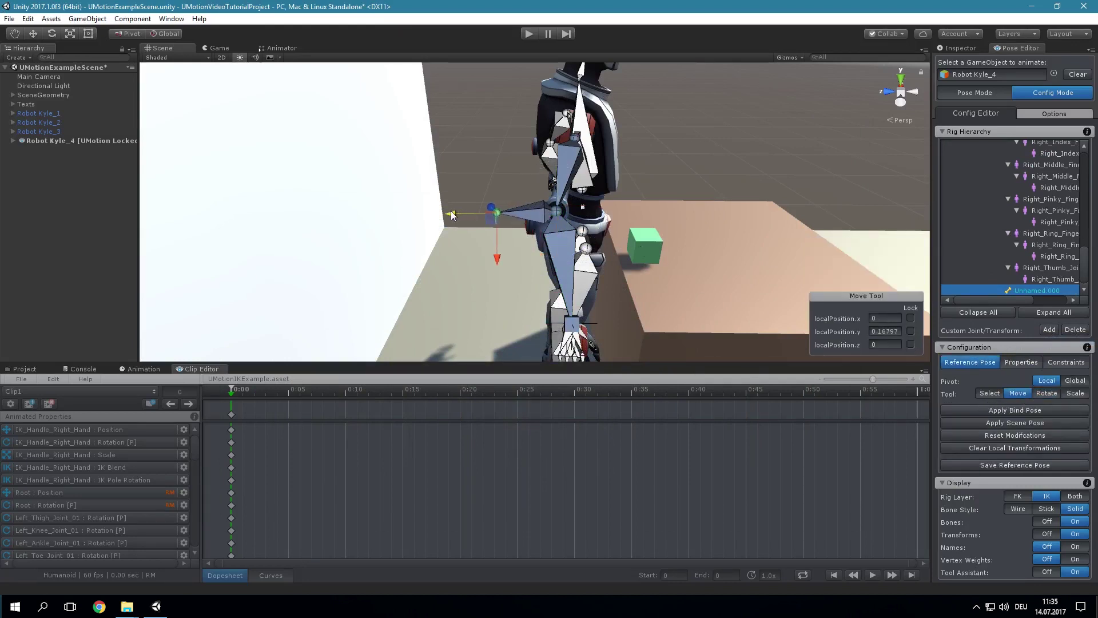
Name the new custom joint IK_Pole_Right_Elbow and change its type to Custom Transform.
{"action": "left_click", "coordinate": [1022, 363]}
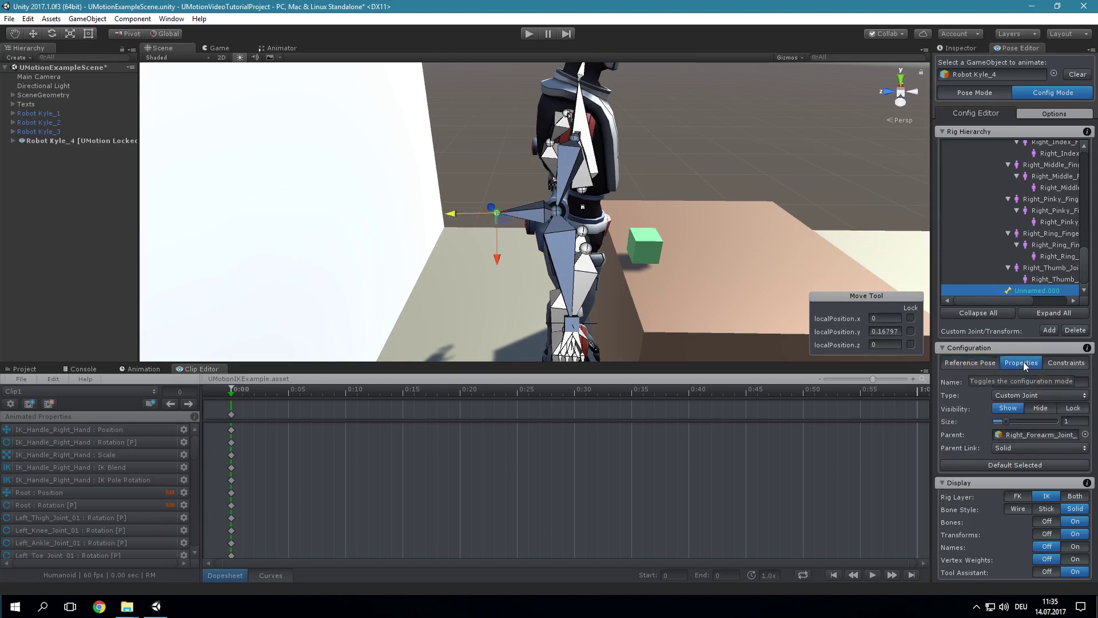
{"action": "left_click", "coordinate": [1068, 382]}
{"action": "type", "text": "IK_Pole_Ri"}
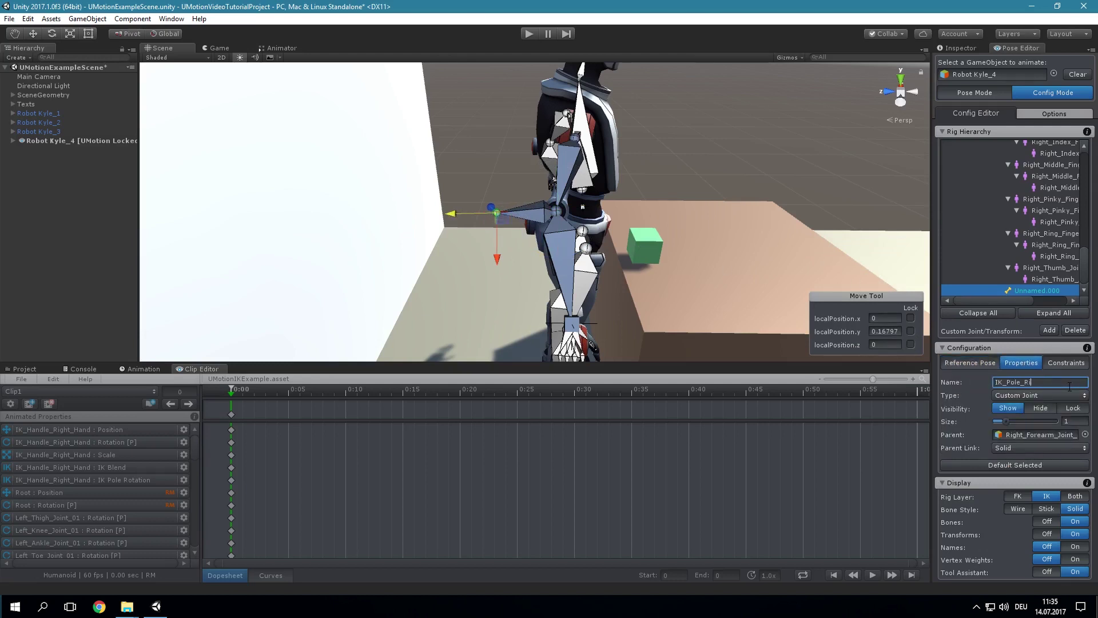
{"action": "type", "text": "ght_Elbow"}
{"action": "key", "text": "Return"}
{"action": "left_click", "coordinate": [1053, 395]}
{"action": "left_click", "coordinate": [1052, 422]}
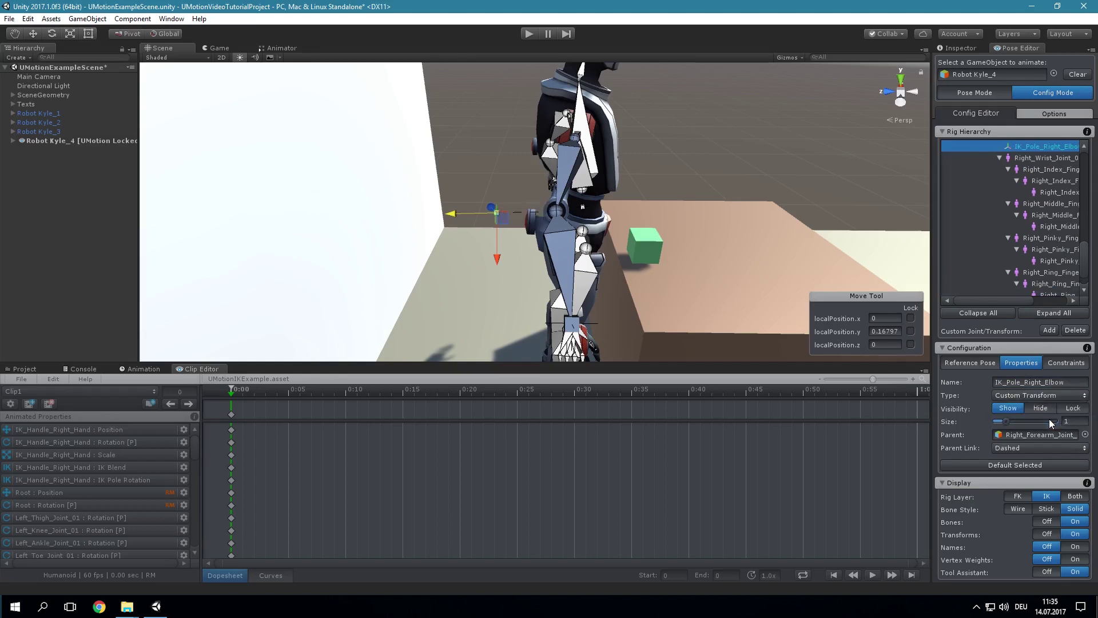
Make Robot Kyle_4 the parent of IK_Pole_Right_Elbow.
{"action": "left_click", "coordinate": [1085, 434]}
{"action": "scroll", "coordinate": [626, 257], "scroll_direction": "down", "scroll_amount": 5}
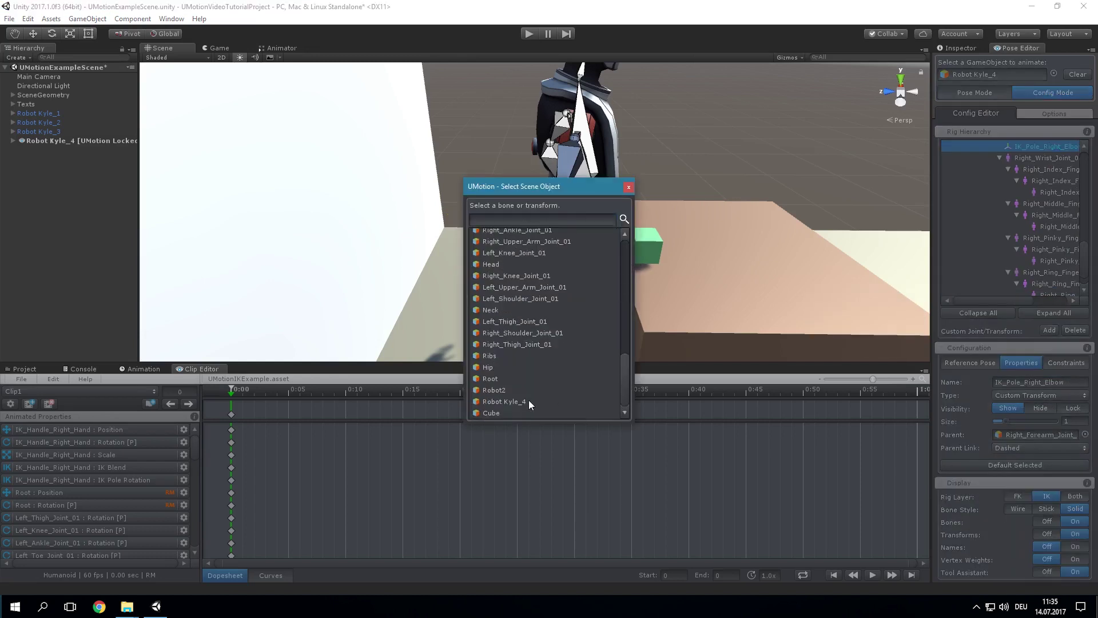
{"action": "left_click", "coordinate": [503, 401]}
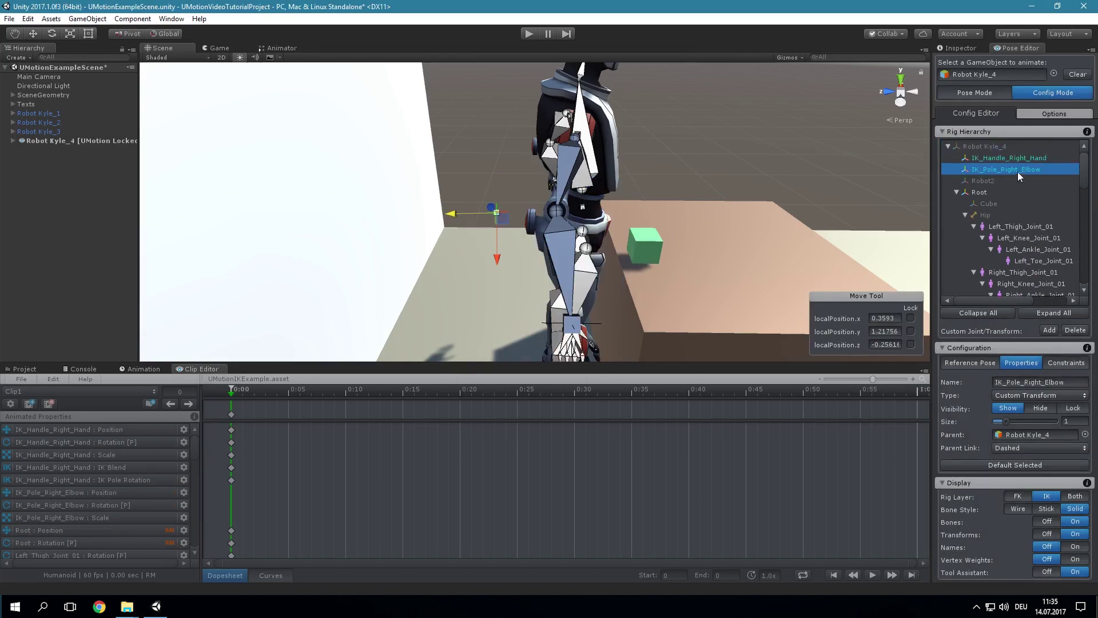
Assign IK_Pole_Right_Elbow as the pole target of IK_Handle_Right_Hand's Inverse Kinematics constraint, and switch to Pose Mode.
{"action": "left_click", "coordinate": [1012, 158]}
{"action": "left_click", "coordinate": [1067, 363]}
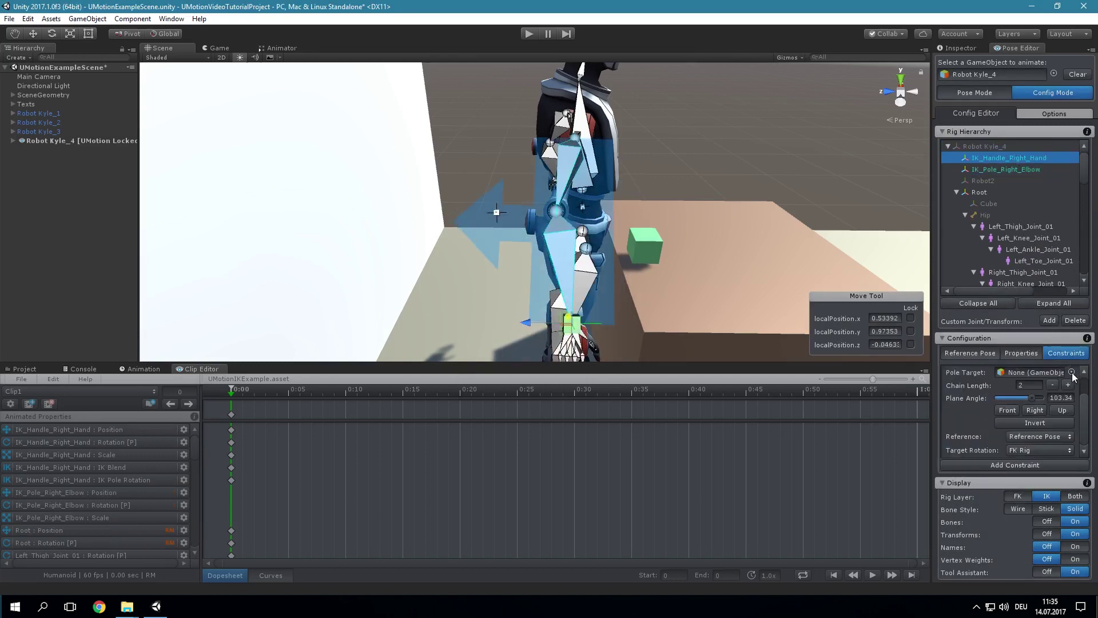
{"action": "left_click", "coordinate": [1072, 380]}
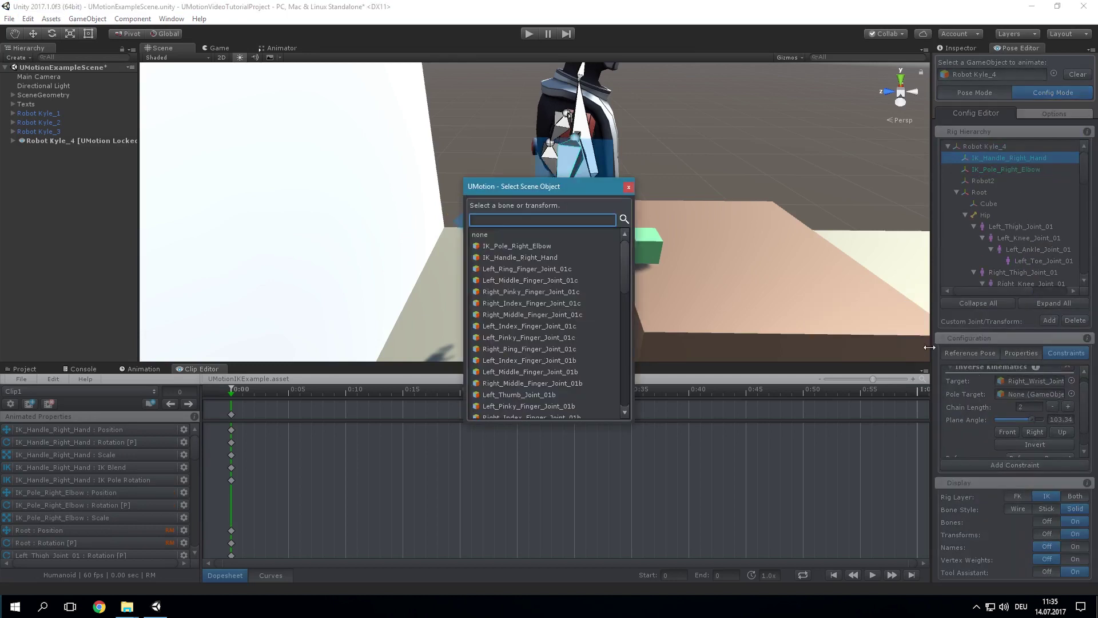
{"action": "left_click", "coordinate": [537, 246]}
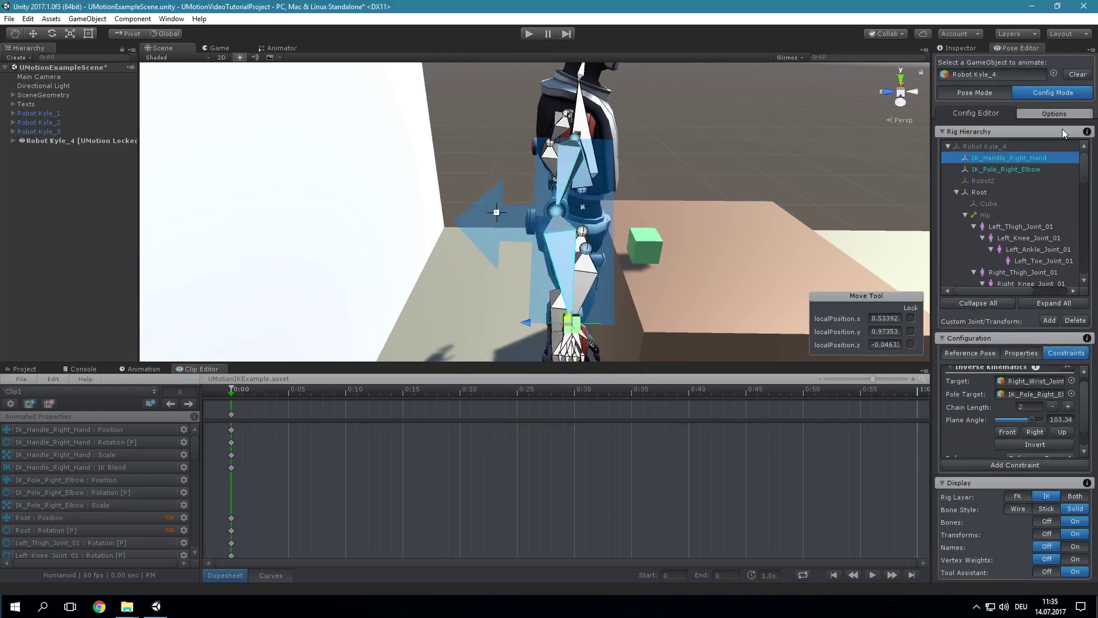
{"action": "left_click", "coordinate": [847, 153]}
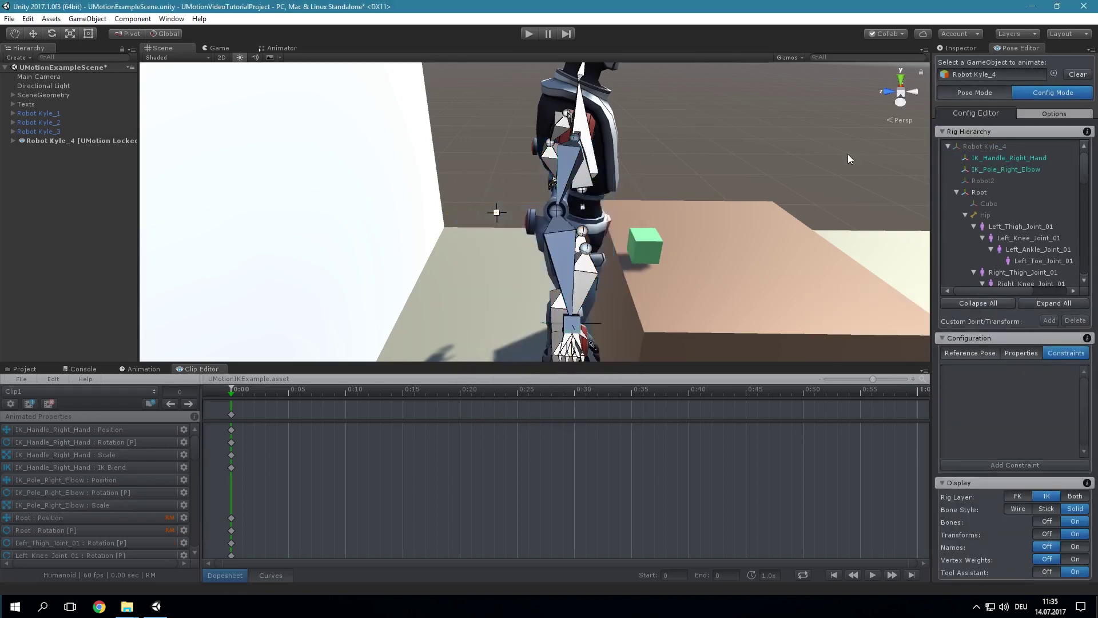
{"action": "left_click", "coordinate": [980, 90]}
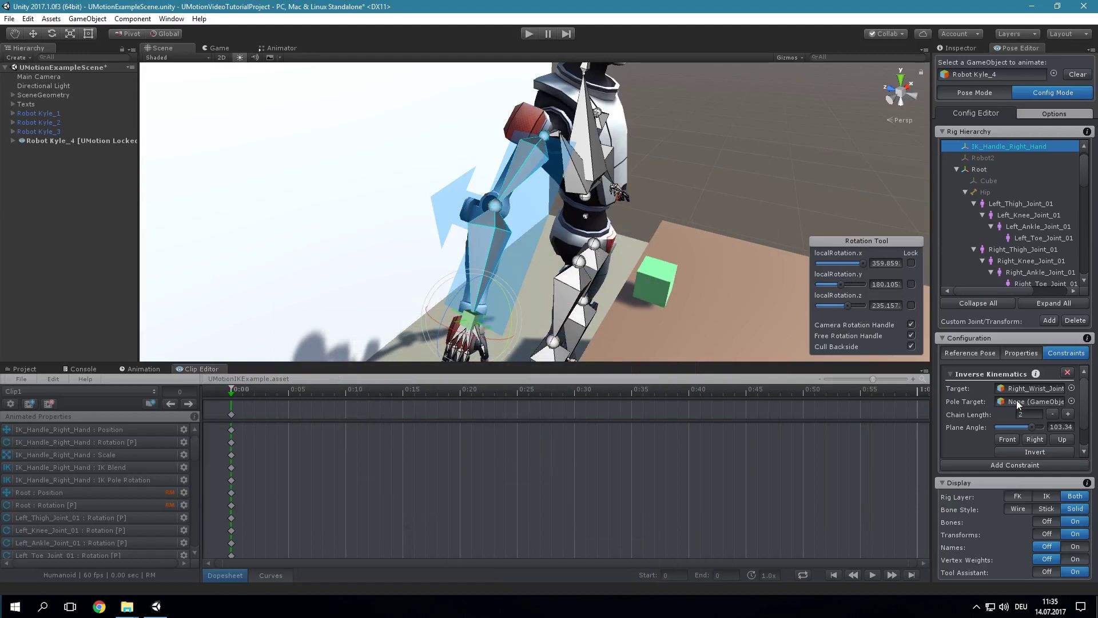
Set the Reference of the right-hand IK constraint to FK Pose and go back to Pose Mode.
{"action": "scroll", "coordinate": [1017, 400], "scroll_direction": "down", "scroll_amount": 2}
{"action": "left_click", "coordinate": [1036, 433]}
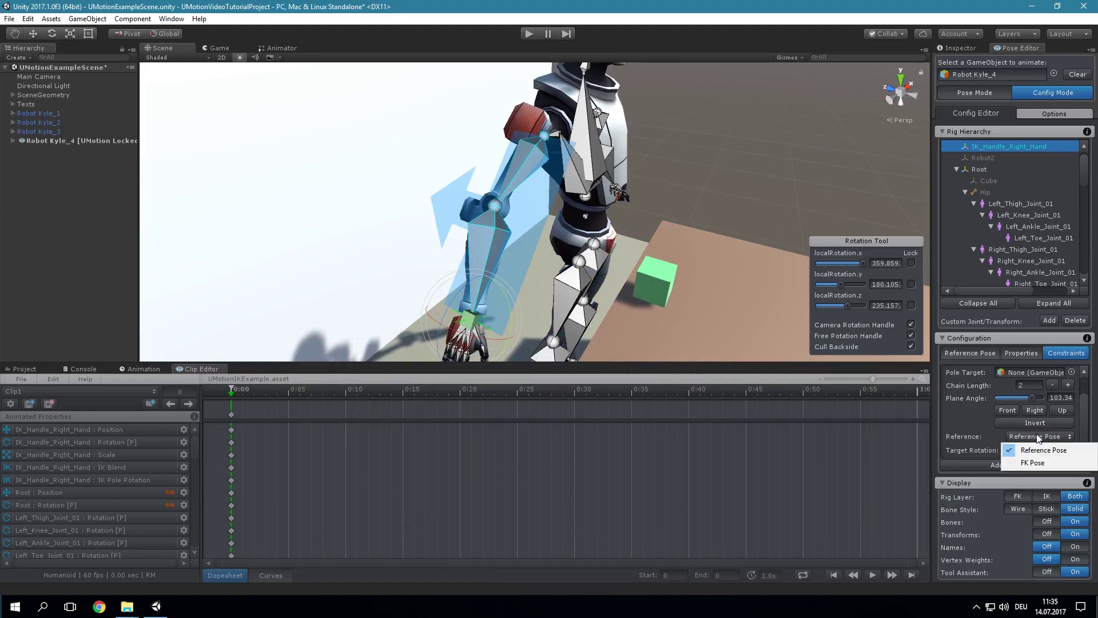
{"action": "left_click", "coordinate": [1038, 463]}
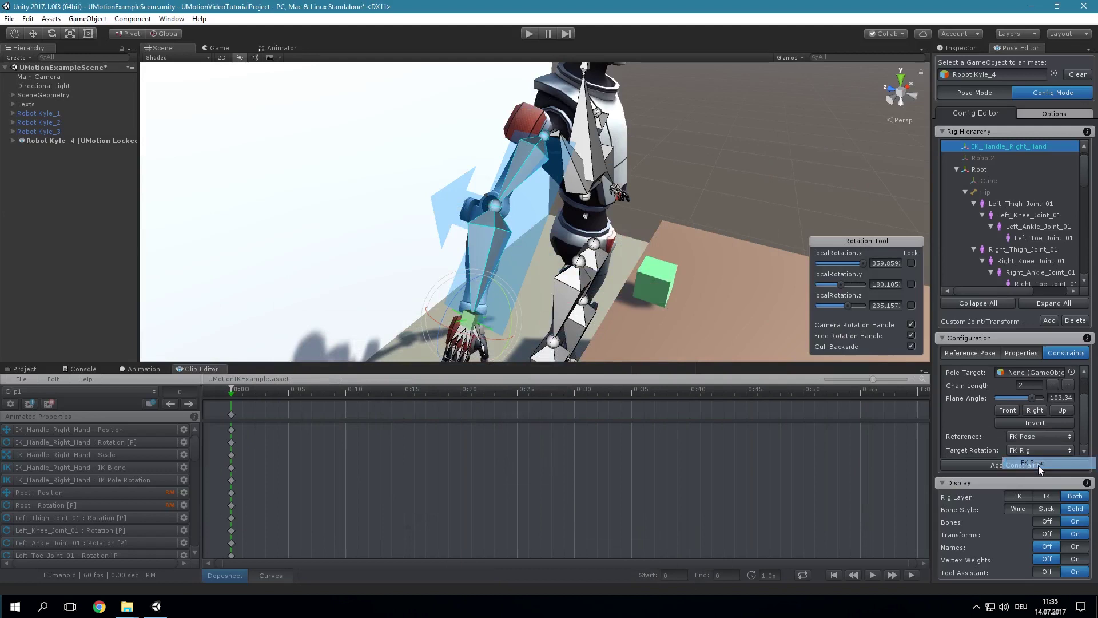
{"action": "left_click", "coordinate": [983, 92]}
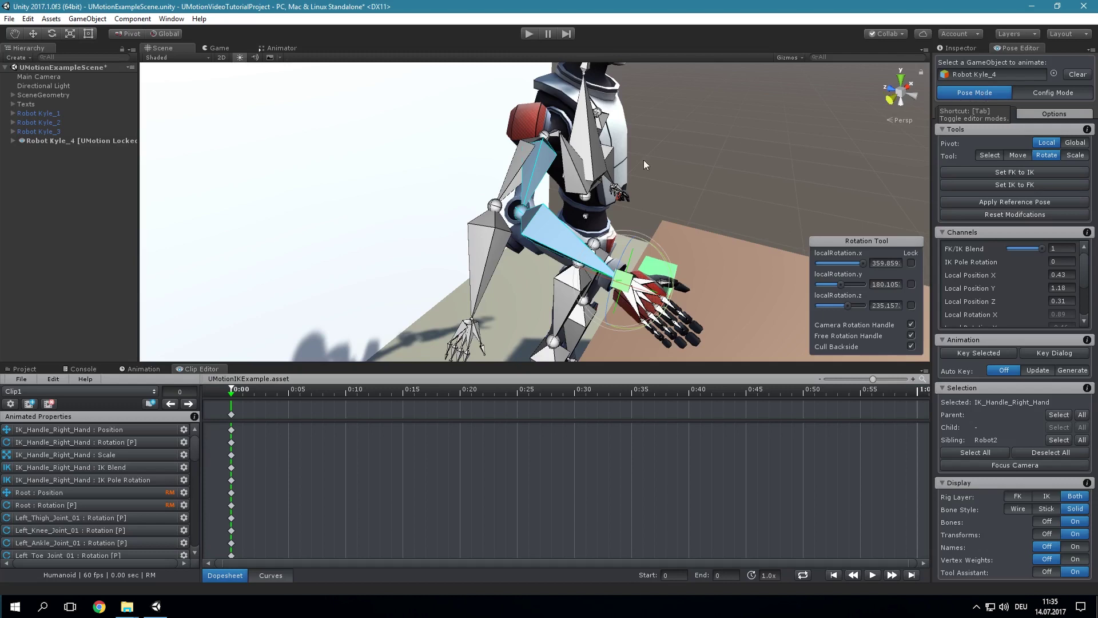
Rotate the FK rig's right upper arm outward, and rotate the right forearm joint to adjust the arm's pose.
{"action": "left_click", "coordinate": [507, 170]}
{"action": "left_click_drag", "start_coordinate": [507, 126], "coordinate": [524, 98]}
{"action": "left_click", "coordinate": [448, 222]}
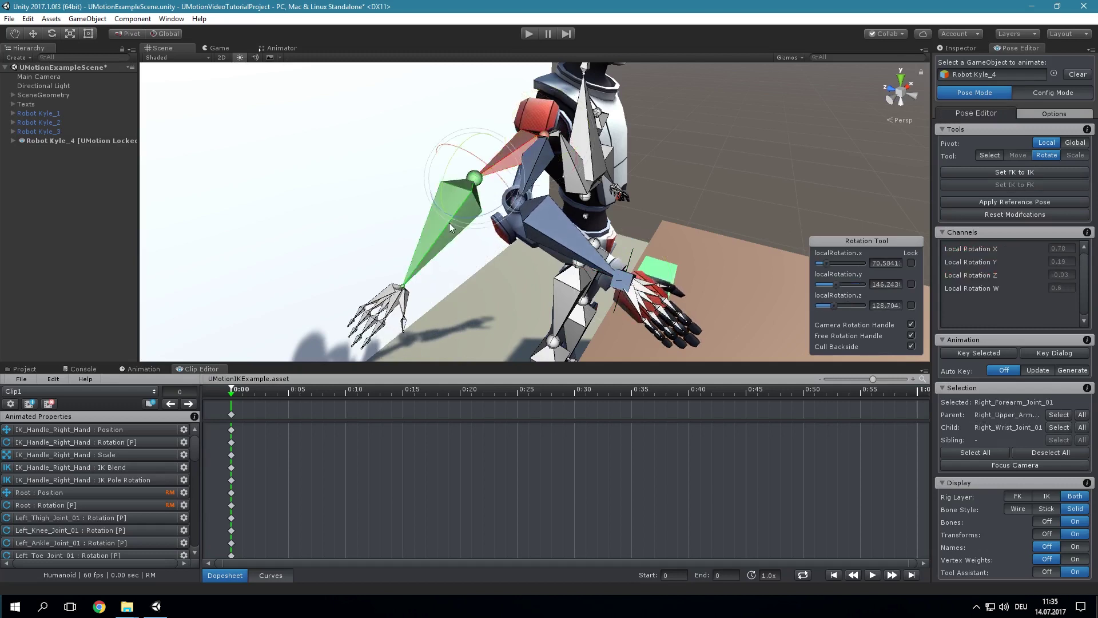
{"action": "left_click_drag", "start_coordinate": [472, 209], "coordinate": [520, 217]}
{"action": "mouse_move", "coordinate": [501, 156]}
{"action": "left_mouse_down"}
{"action": "mouse_move", "coordinate": [529, 155]}
{"action": "mouse_move", "coordinate": [433, 179]}
{"action": "mouse_move", "coordinate": [511, 174]}
{"action": "left_mouse_up"}
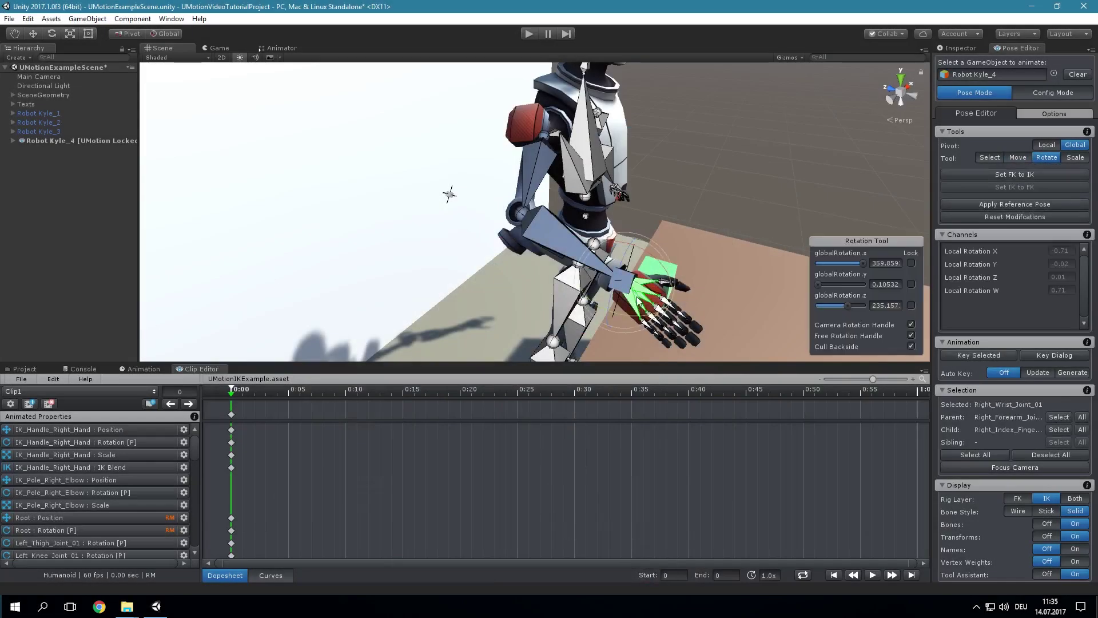
Try rotating Right_Wrist_Joint_01 so the hand tilts upward, and return to Config Mode, discarding the pose modifications.
{"action": "left_click_drag", "start_coordinate": [640, 303], "coordinate": [636, 264]}
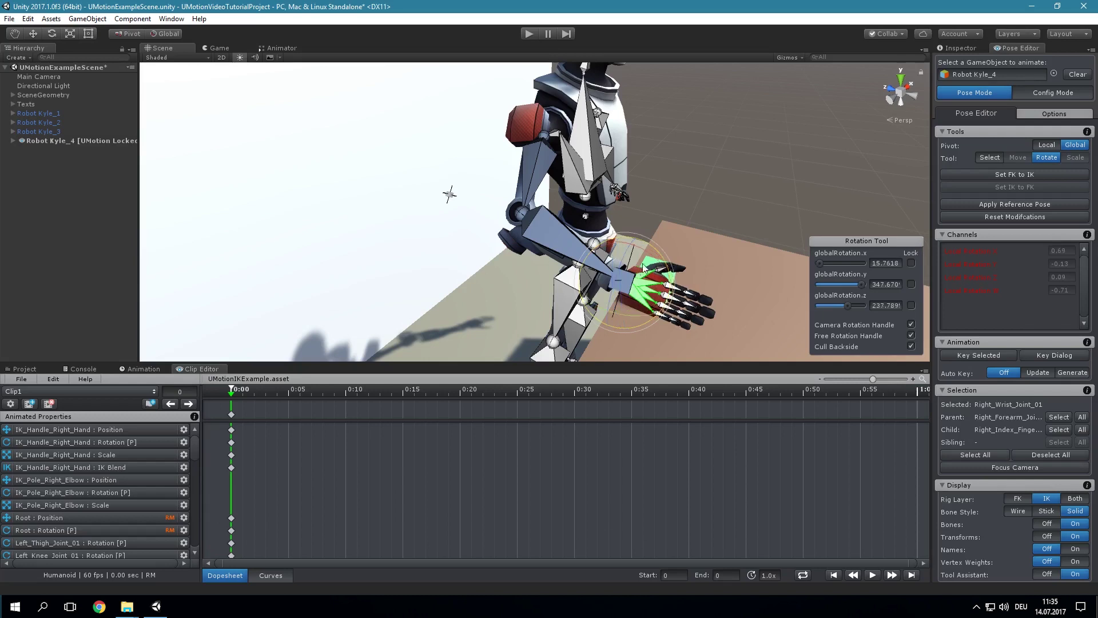
{"action": "left_click", "coordinate": [1044, 94]}
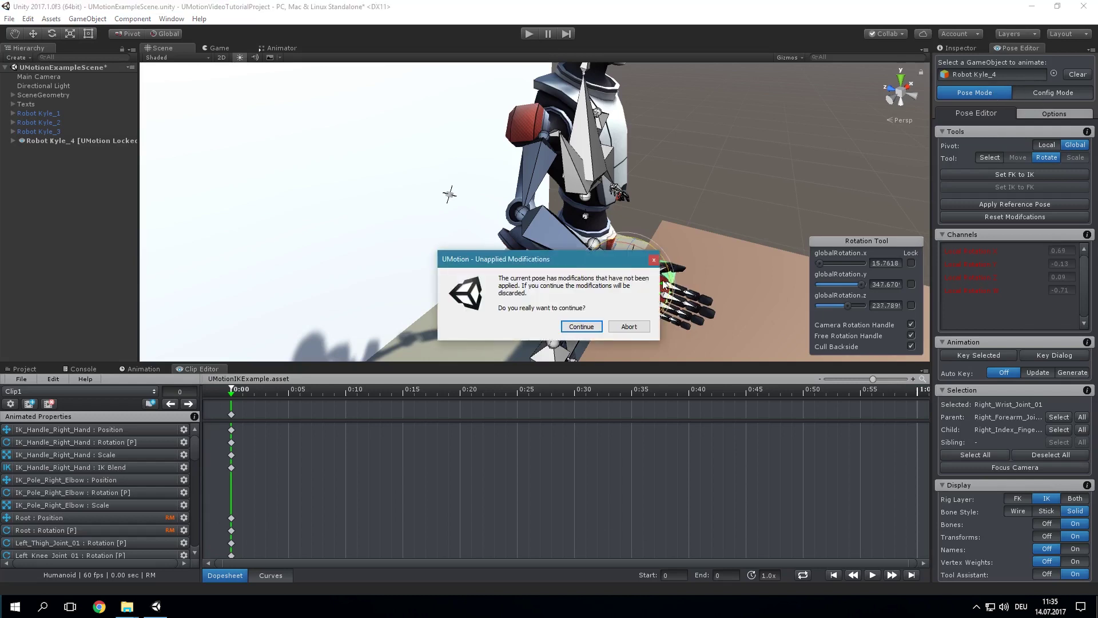
{"action": "left_click", "coordinate": [582, 326]}
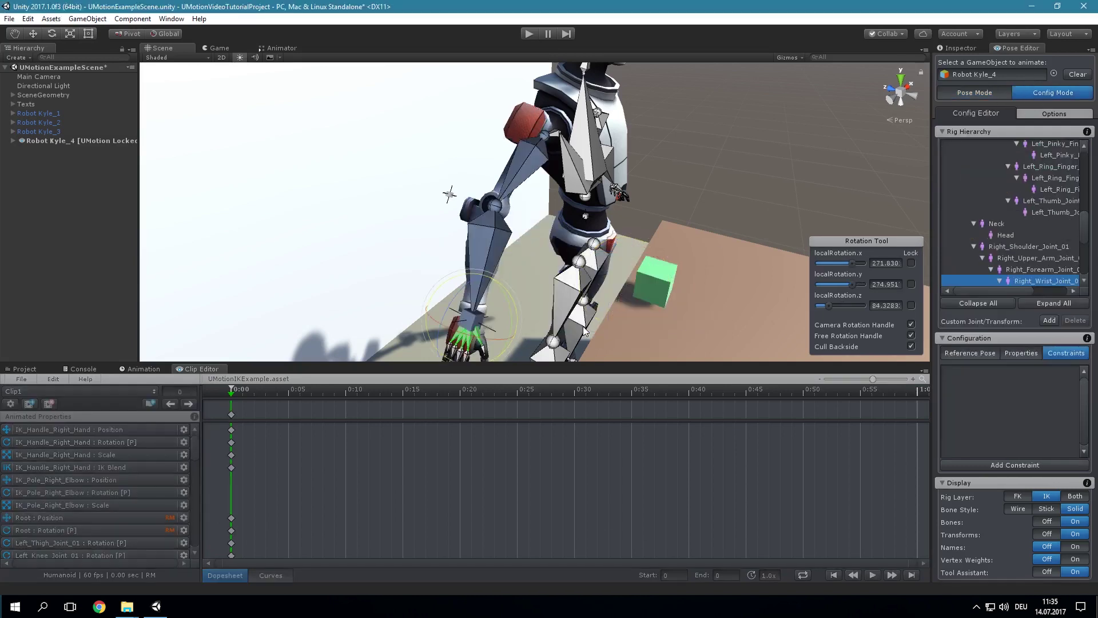
Select IK_Handle_Right_Hand and bring up the Reference and Target Rotation settings of its Inverse Kinematics constraint.
{"action": "left_click", "coordinate": [472, 318]}
{"action": "scroll", "coordinate": [1049, 412], "scroll_direction": "down", "scroll_amount": 2}
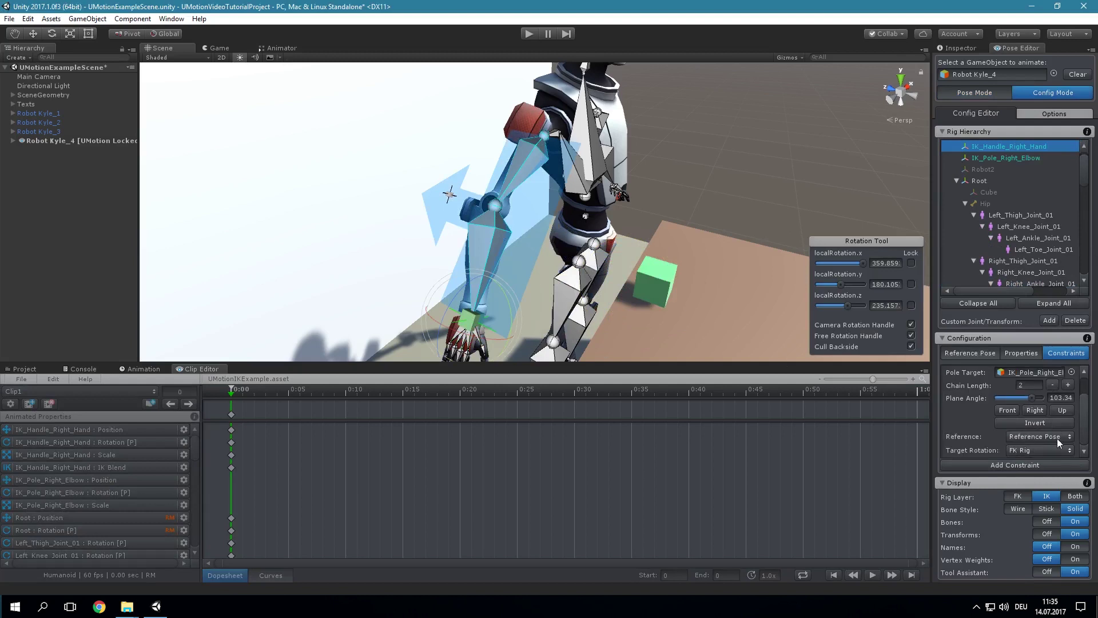